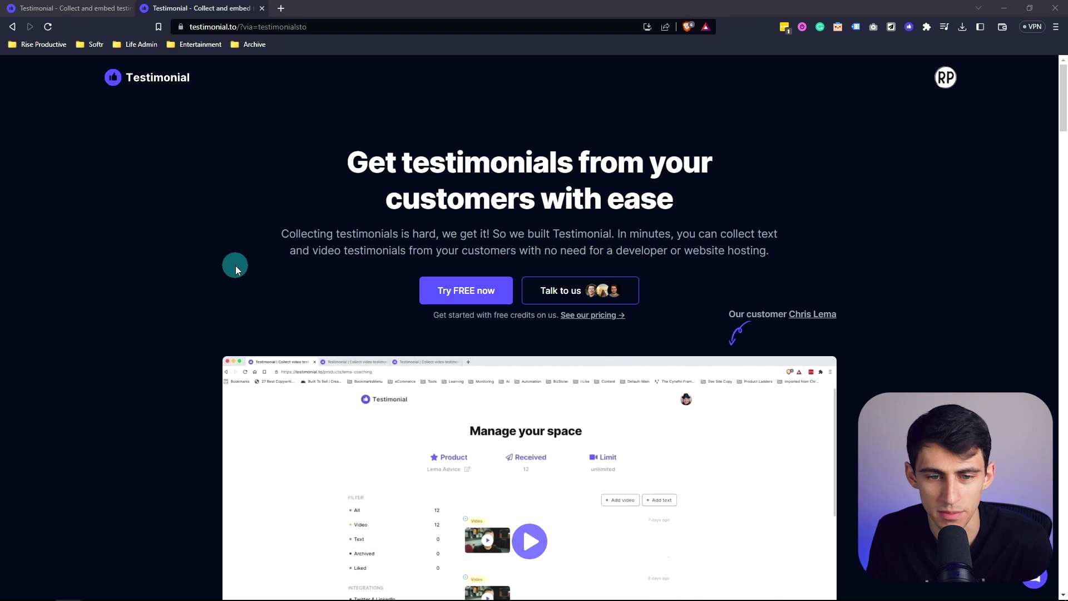
Scroll up and down through the example Wall of Love text and video testimonials on the home page
{"action": "scroll", "coordinate": [235, 265], "scroll_direction": "down", "scroll_amount": 4}
{"action": "scroll", "coordinate": [243, 271], "scroll_direction": "down", "scroll_amount": 10}
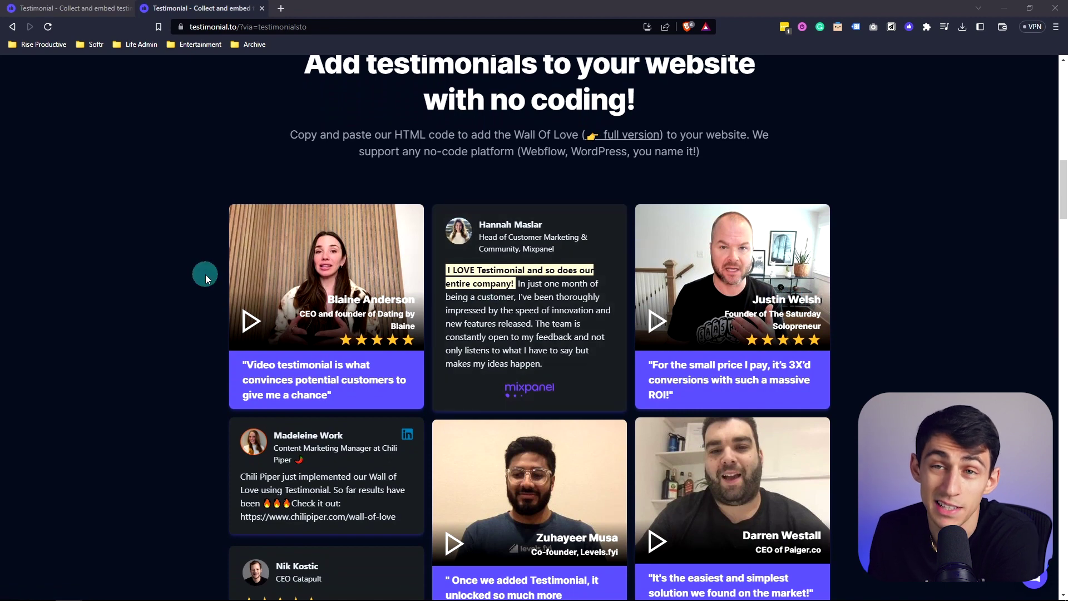
{"action": "scroll", "coordinate": [142, 225], "scroll_direction": "down", "scroll_amount": 2}
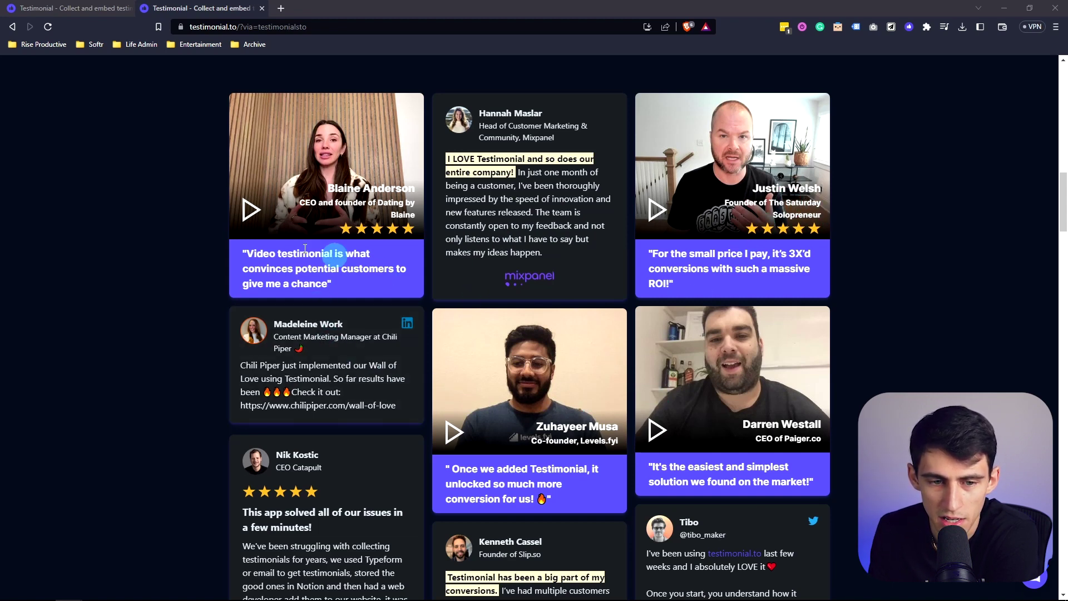
{"action": "scroll", "coordinate": [788, 410], "scroll_direction": "down", "scroll_amount": 4}
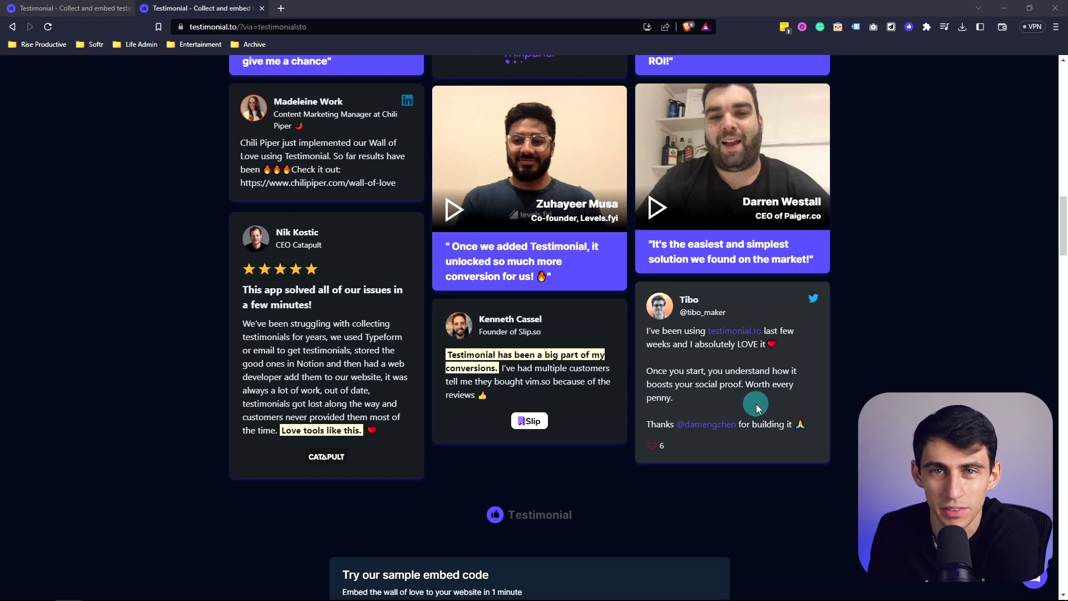
{"action": "scroll", "coordinate": [435, 303], "scroll_direction": "up", "scroll_amount": 2}
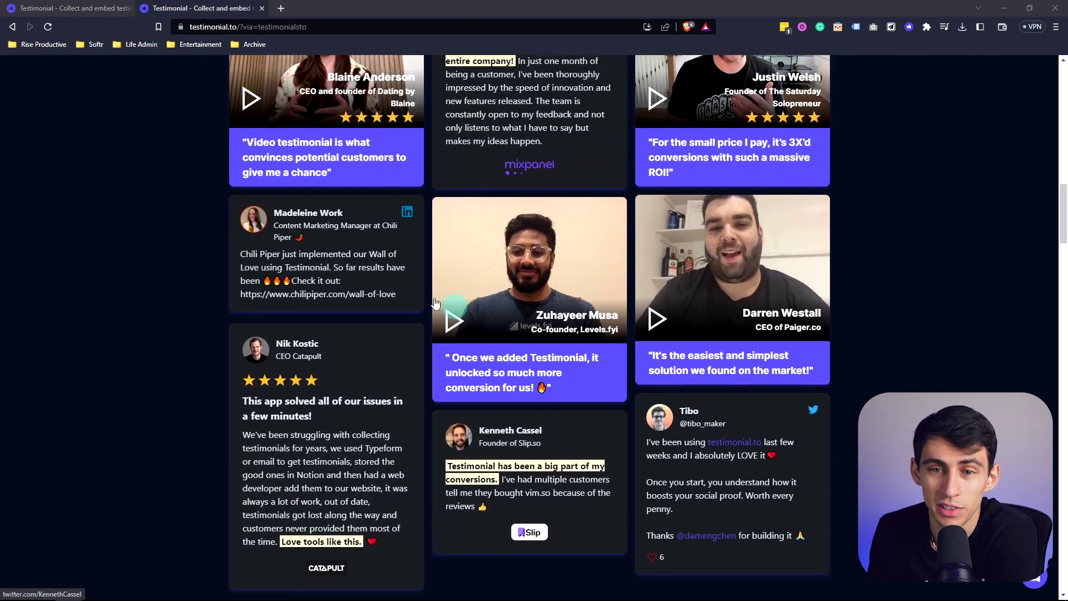
{"action": "scroll", "coordinate": [543, 272], "scroll_direction": "up", "scroll_amount": 2}
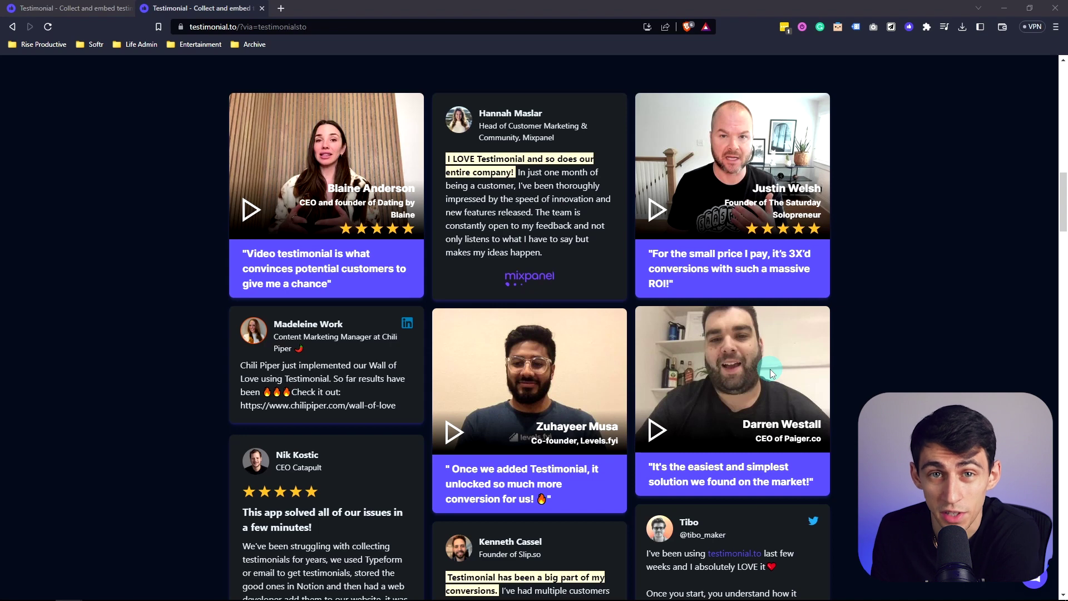
{"action": "scroll", "coordinate": [367, 245], "scroll_direction": "down", "scroll_amount": 2}
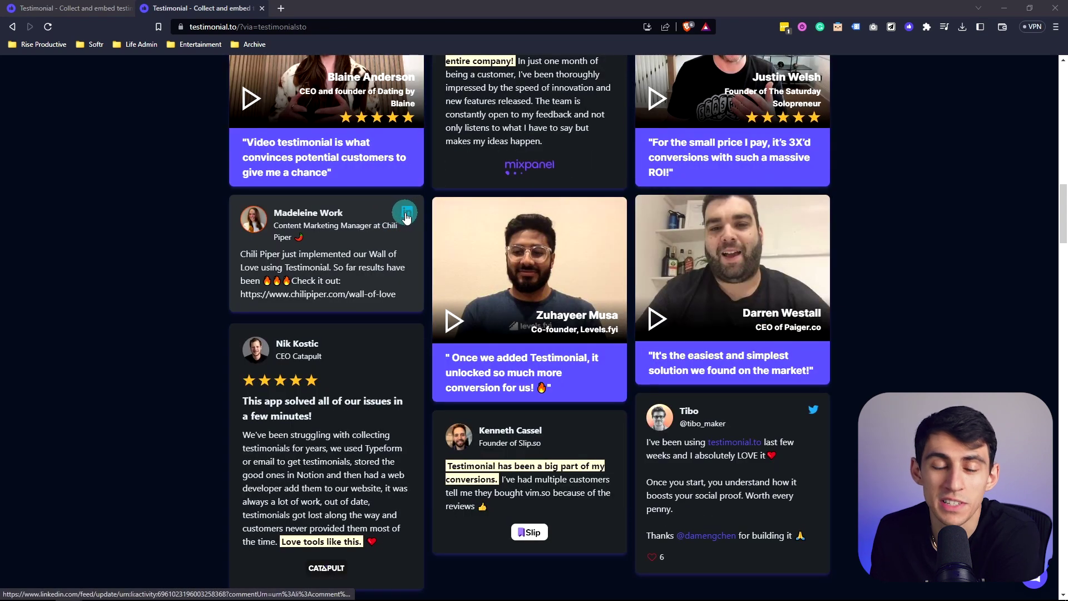
{"action": "scroll", "coordinate": [390, 214], "scroll_direction": "up", "scroll_amount": 2}
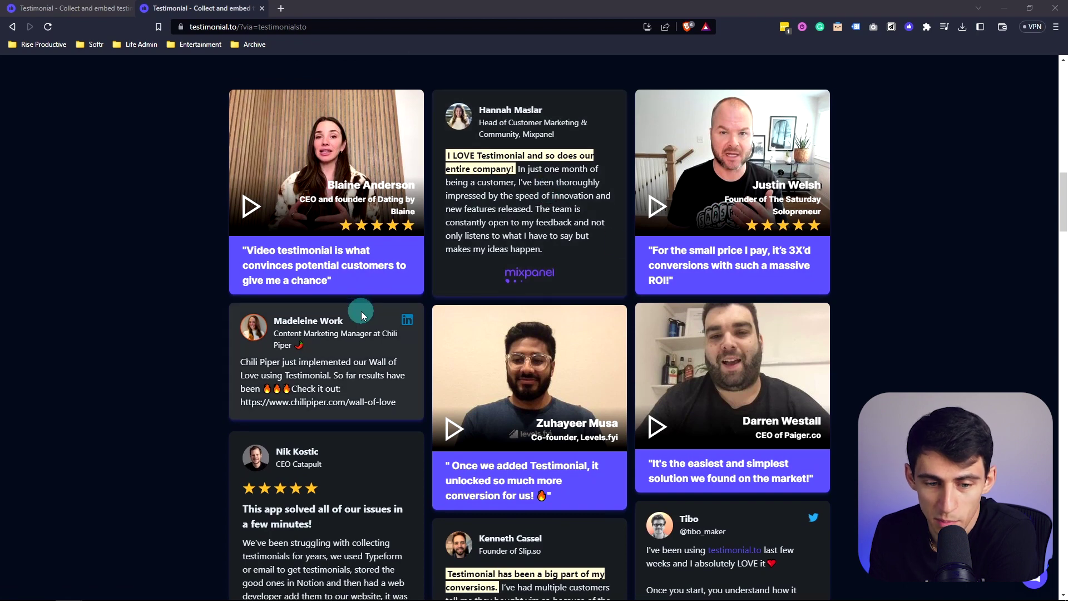
{"action": "scroll", "coordinate": [398, 278], "scroll_direction": "down", "scroll_amount": 1}
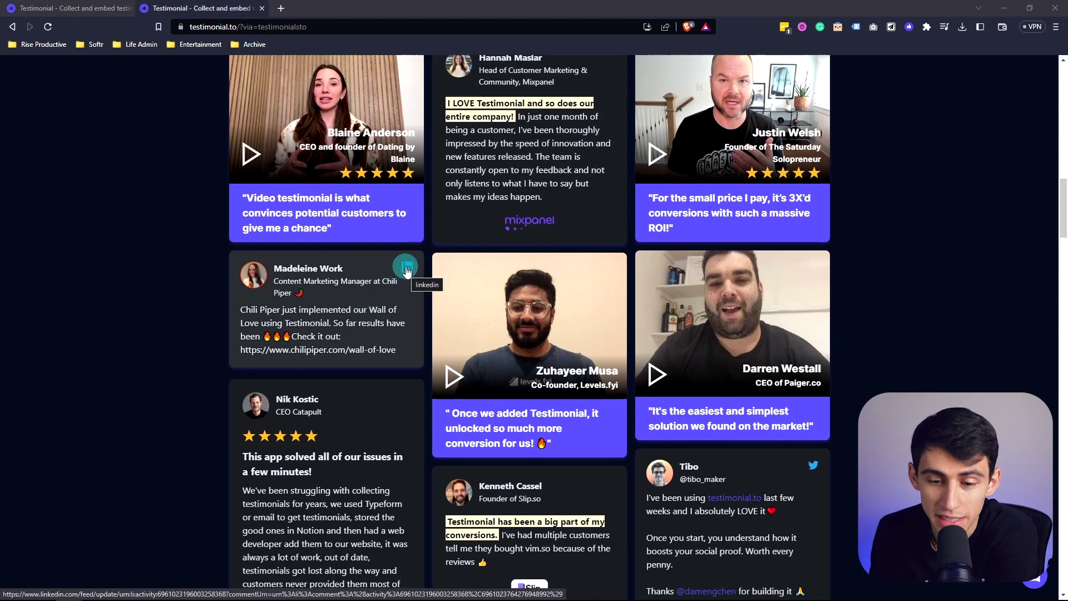
{"action": "scroll", "coordinate": [407, 270], "scroll_direction": "down", "scroll_amount": 2}
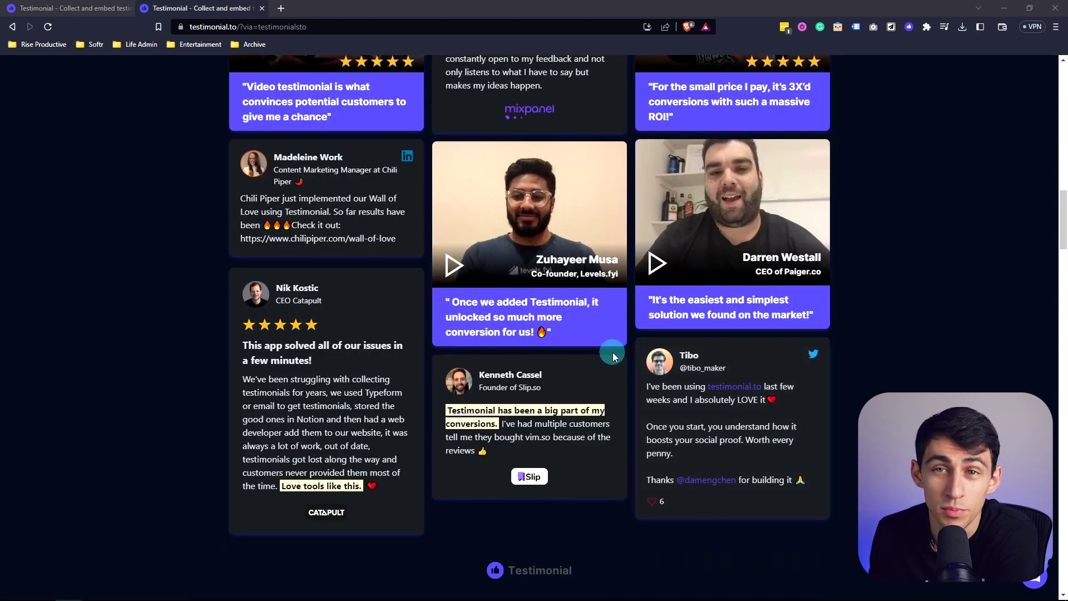
{"action": "scroll", "coordinate": [613, 356], "scroll_direction": "up", "scroll_amount": 2}
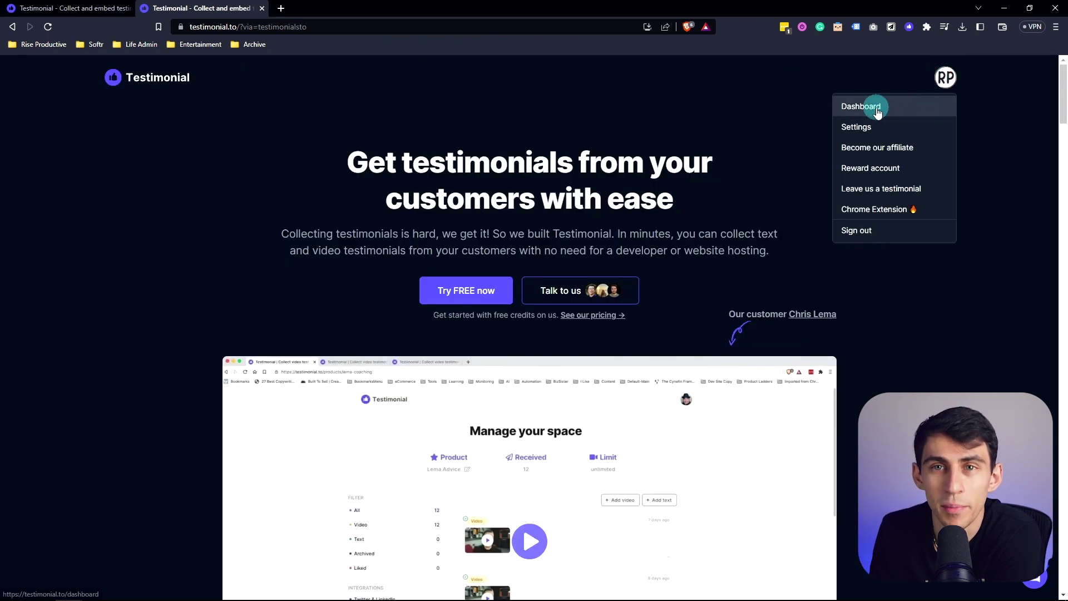
Open the dashboard, review the two existing spaces, and start creating a new space
{"action": "left_click", "coordinate": [877, 111]}
{"action": "scroll", "coordinate": [477, 143], "scroll_direction": "down", "scroll_amount": 3}
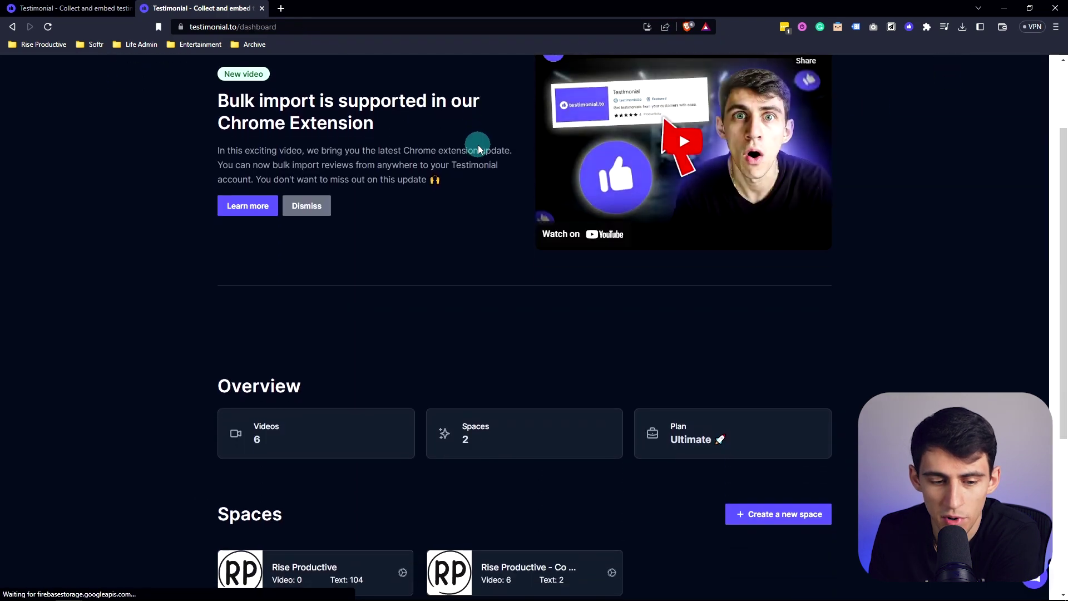
{"action": "scroll", "coordinate": [334, 275], "scroll_direction": "down", "scroll_amount": 2}
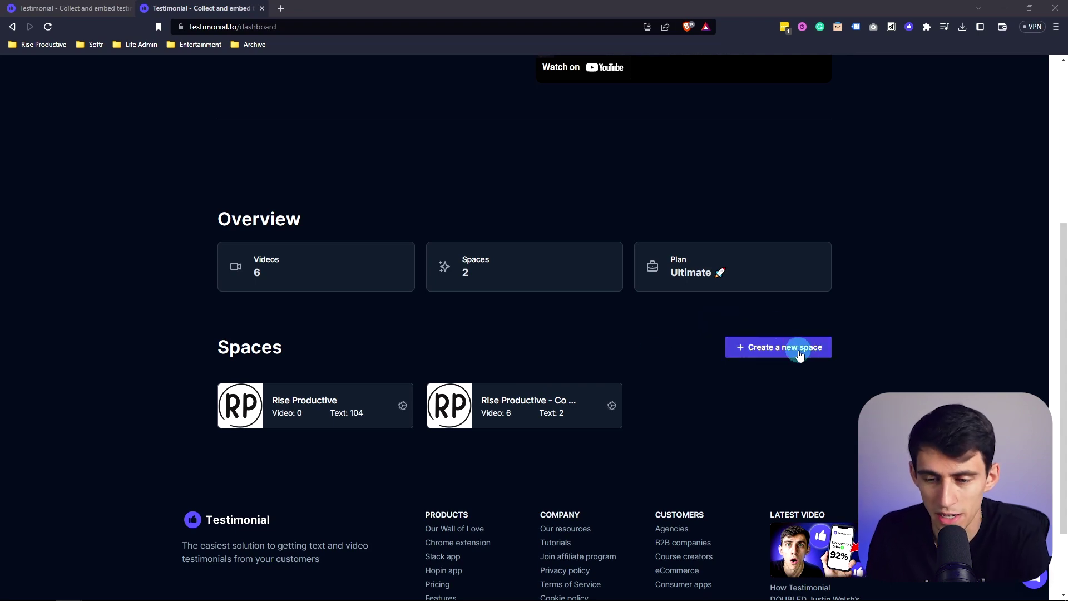
{"action": "left_click", "coordinate": [778, 347]}
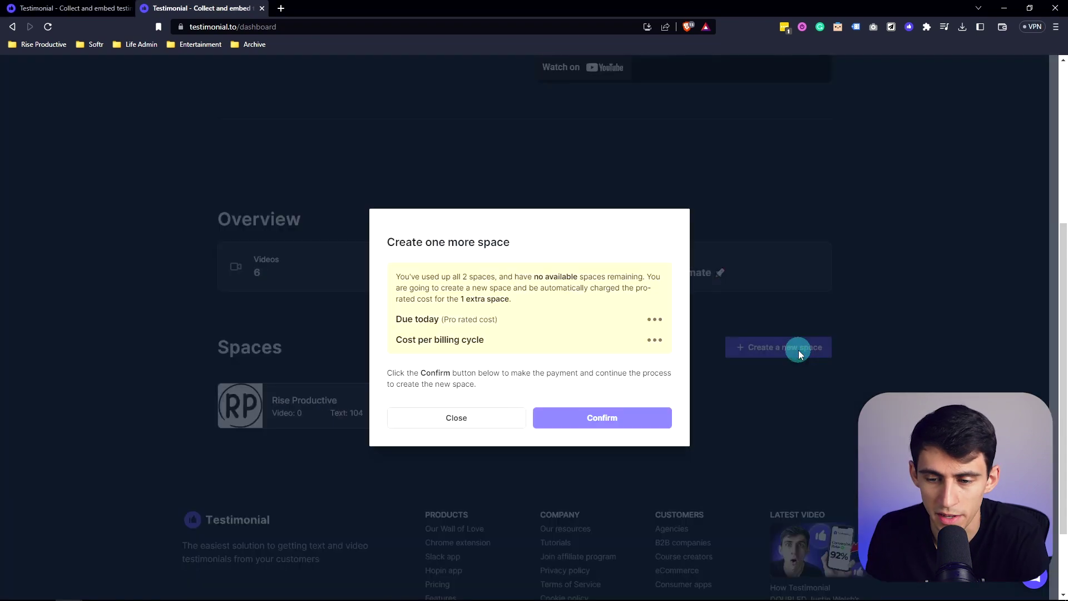
Confirm adding another space and name it 'Content Services Testimonials'
{"action": "left_click", "coordinate": [601, 417]}
{"action": "left_click", "coordinate": [551, 231]}
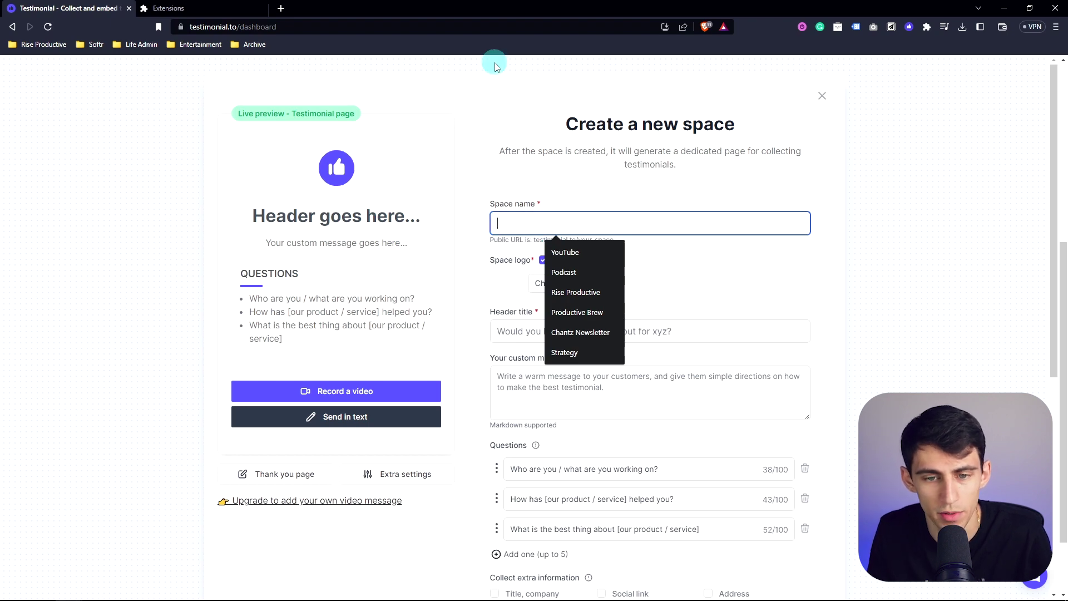
{"action": "key", "text": "Escape"}
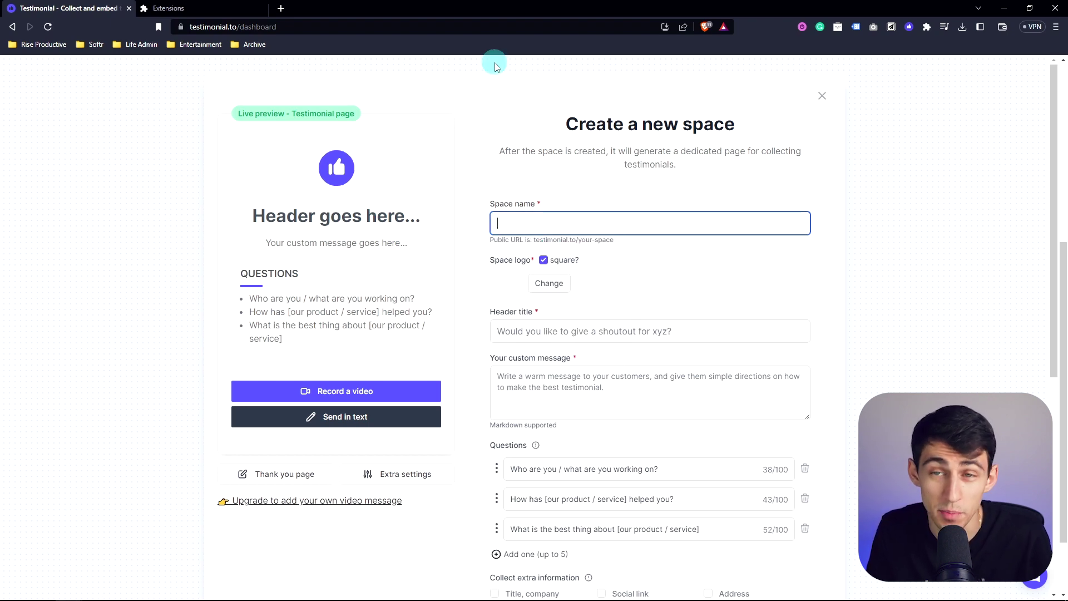
{"action": "type", "text": "Content SE"}
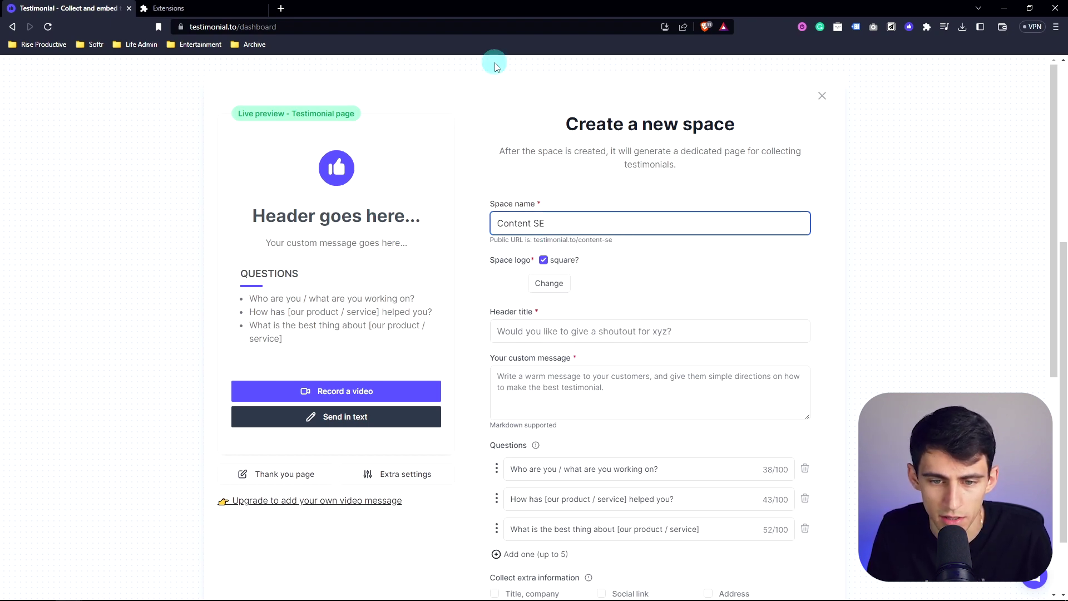
{"action": "type", "text": "rvices Tesi"}
{"action": "key", "text": "BackSpace"}
{"action": "type", "text": "timonials"}
Upload the RP image from the New Logos folder as the space logo
{"action": "left_click", "coordinate": [549, 283]}
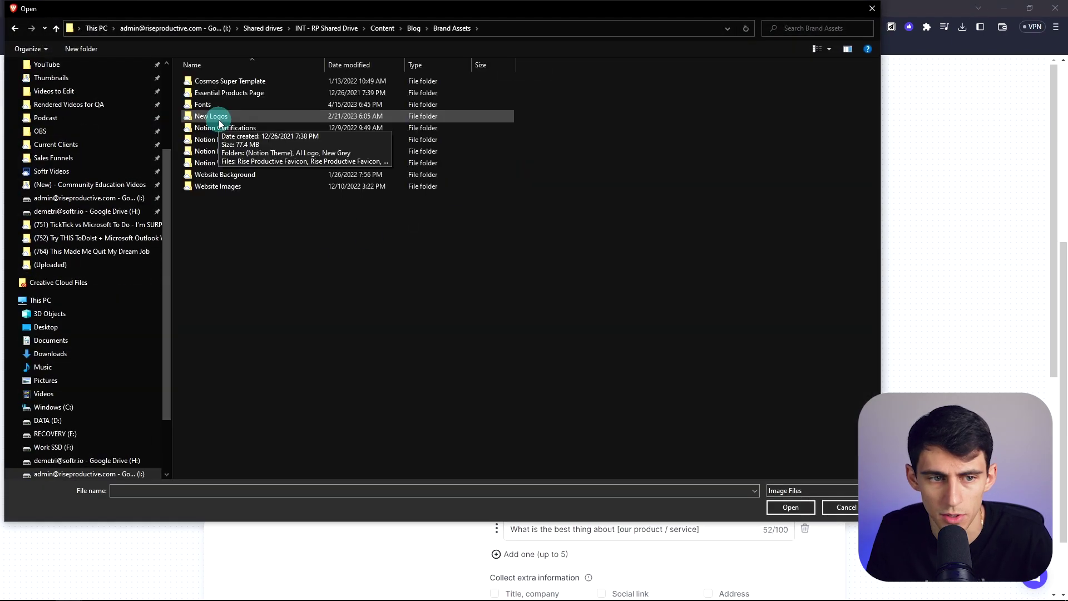
{"action": "double_click", "coordinate": [219, 116]}
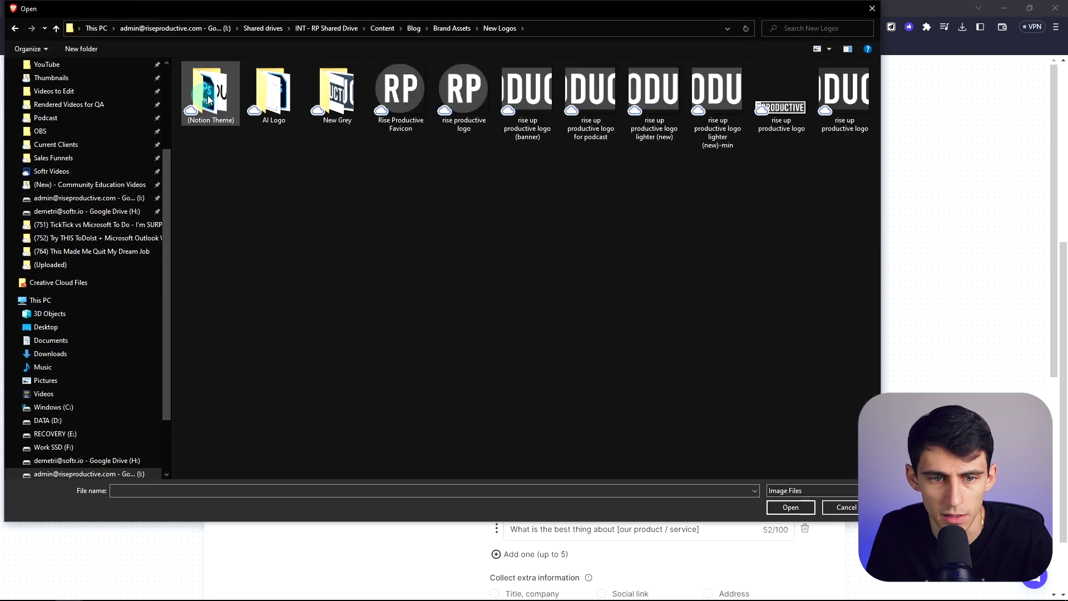
{"action": "double_click", "coordinate": [395, 90]}
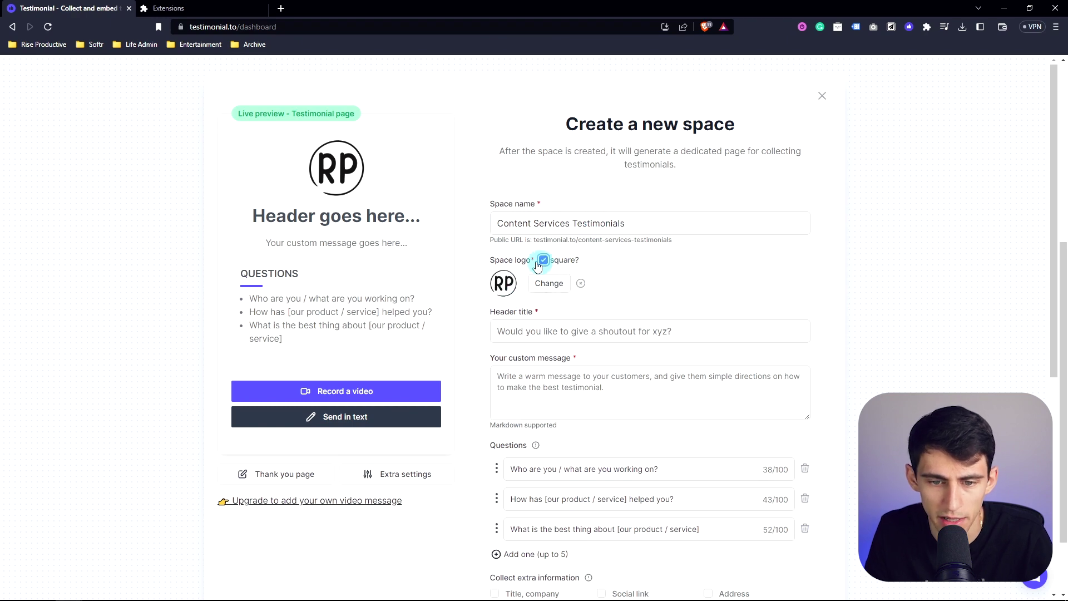
Set the header title to 'Rise Productive Content Services'
{"action": "left_click", "coordinate": [529, 331]}
{"action": "type", "text": "dfafs"}
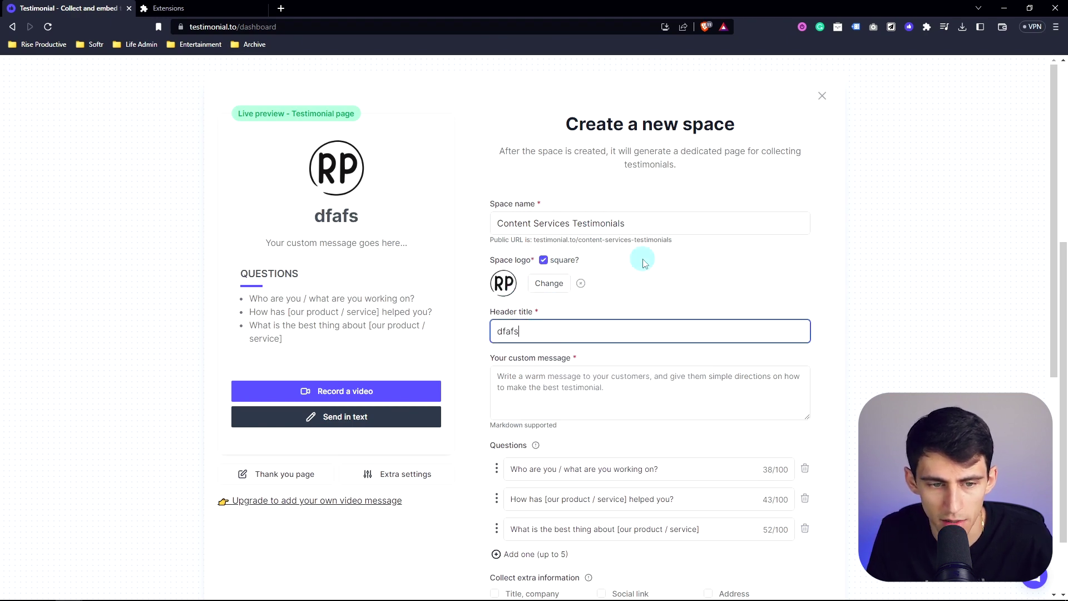
{"action": "type", "text": "df"}
{"action": "key", "text": "ctrl+a"}
{"action": "key", "text": "BackSpace"}
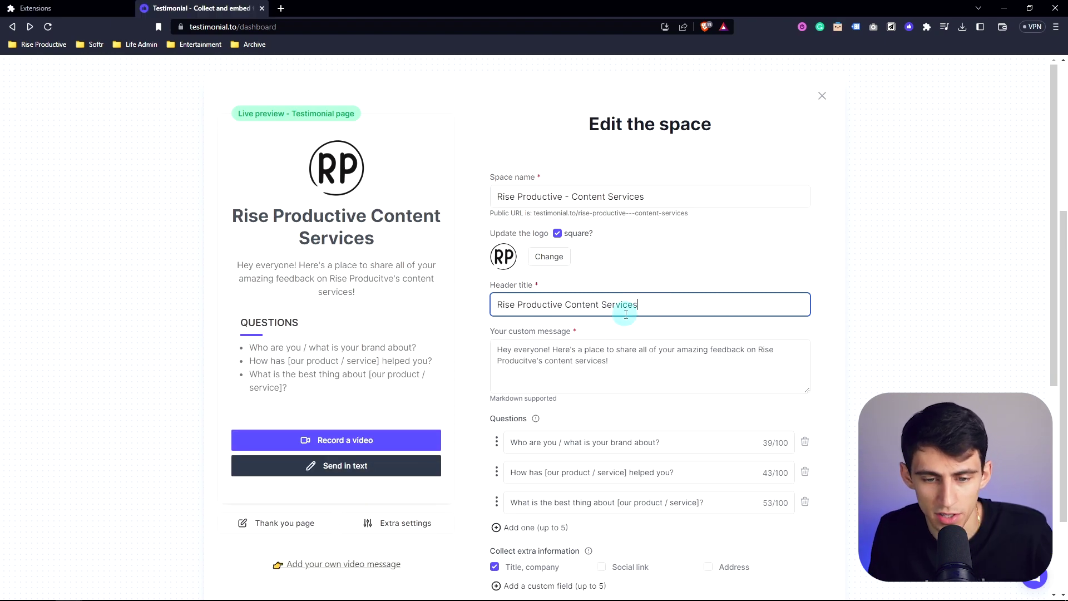
{"action": "key", "text": "ctrl+a"}
{"action": "type", "text": "Rise Prod"}
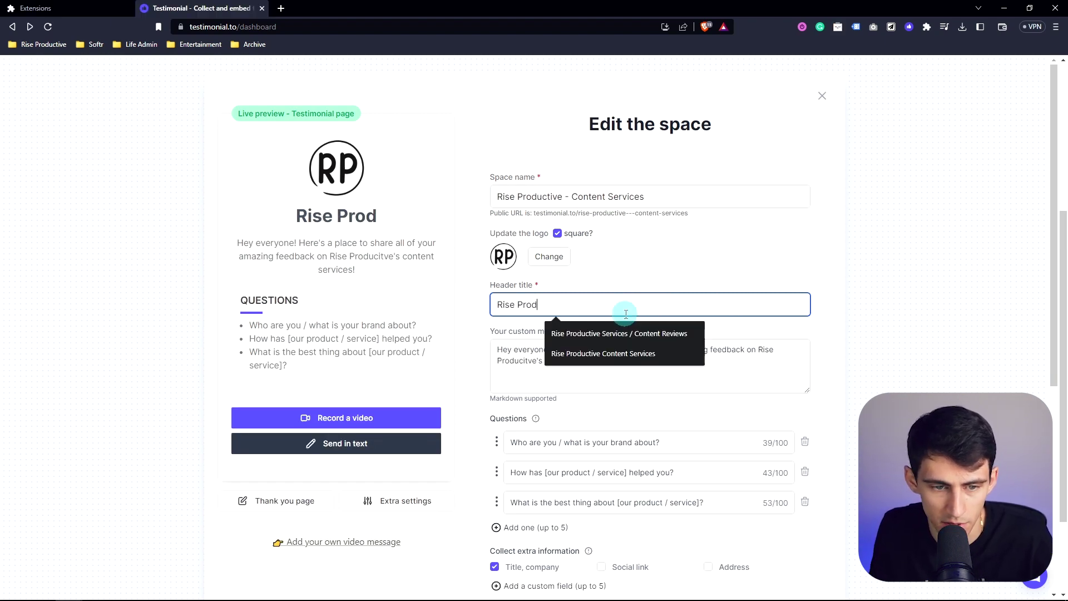
{"action": "type", "text": "uctive Content Services"}
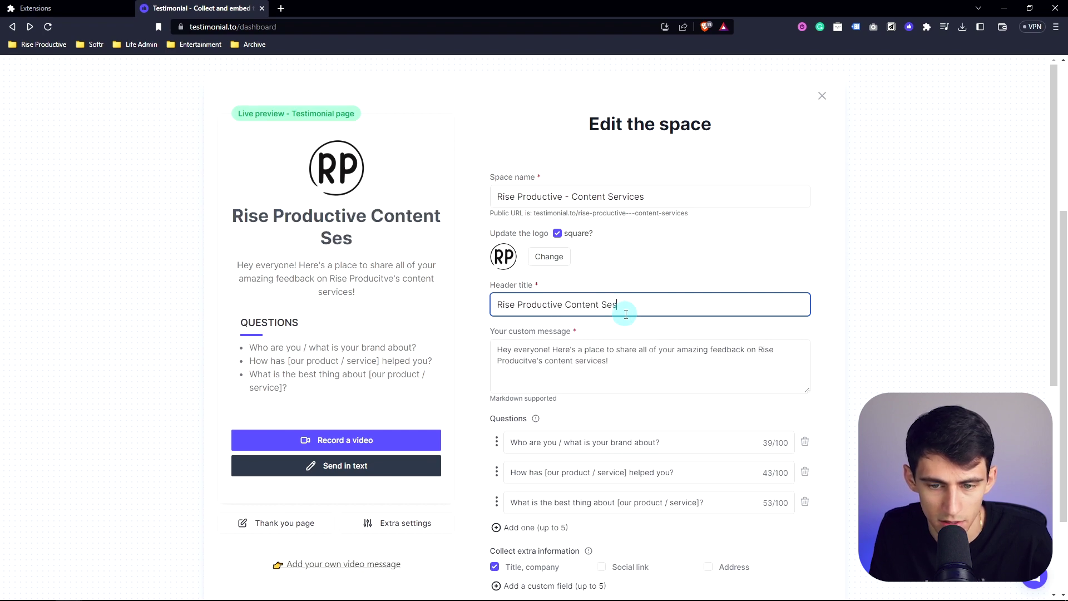
Test-edit the custom message, then undo to restore the original welcome message
{"action": "left_click", "coordinate": [630, 340]}
{"action": "key", "text": "ctrl+a"}
{"action": "type", "text": "asdfsafafdsfs"}
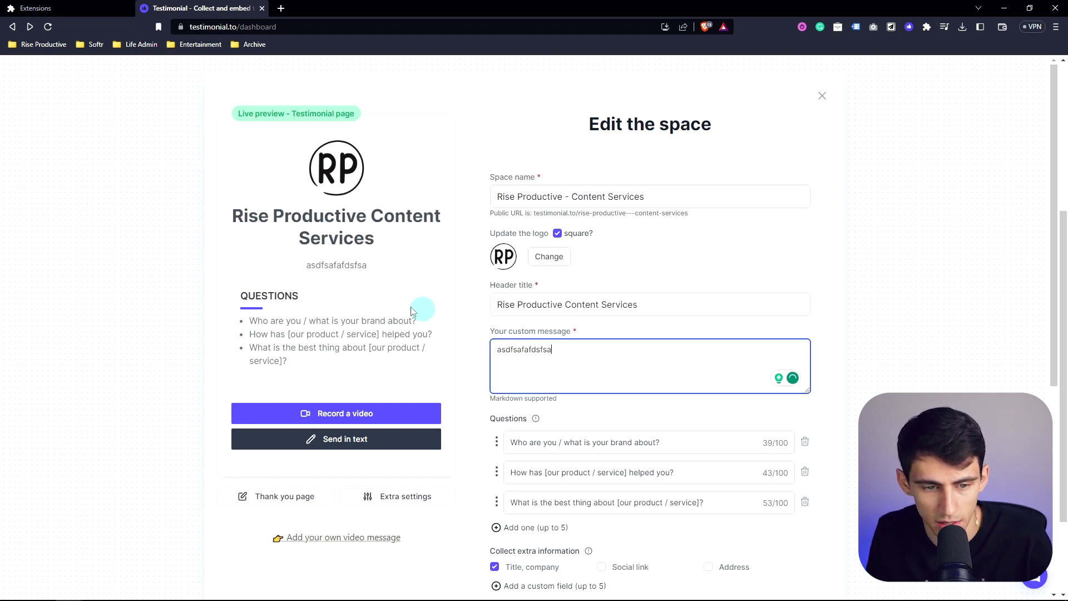
{"action": "key", "text": "BackSpace"}
{"action": "key", "text": "BackSpace"}
{"action": "key", "text": "BackSpace"}
{"action": "key", "text": "BackSpace"}
{"action": "key", "text": "BackSpace"}
{"action": "key", "text": "BackSpace"}
{"action": "key", "text": "BackSpace"}
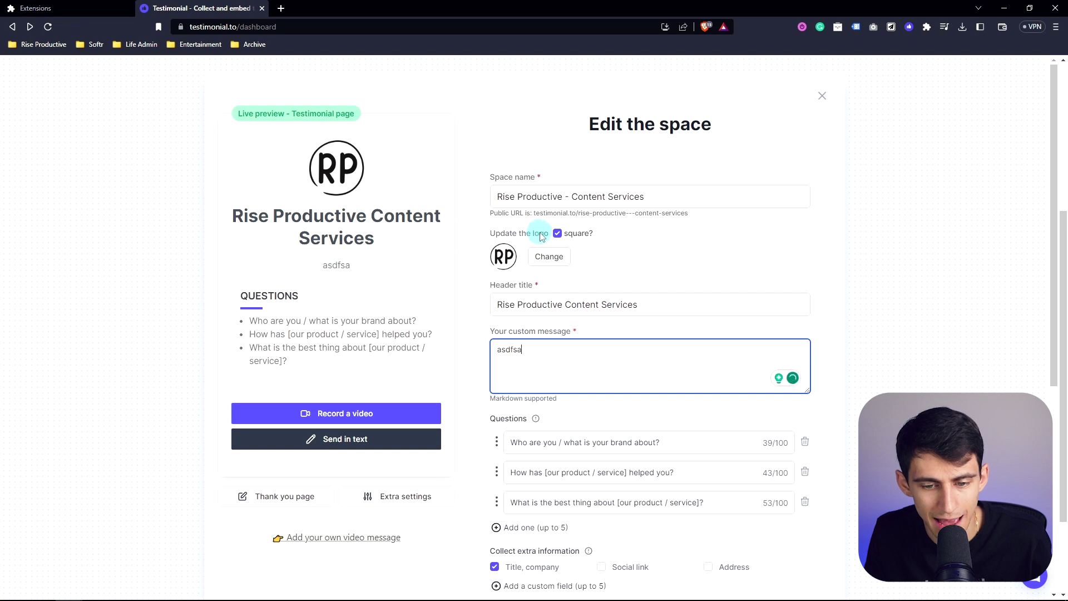
{"action": "key", "text": "ctrl+z"}
{"action": "key", "text": "ctrl+z"}
{"action": "key", "text": "ctrl+z"}
{"action": "scroll", "coordinate": [584, 445], "scroll_direction": "down", "scroll_amount": 1}
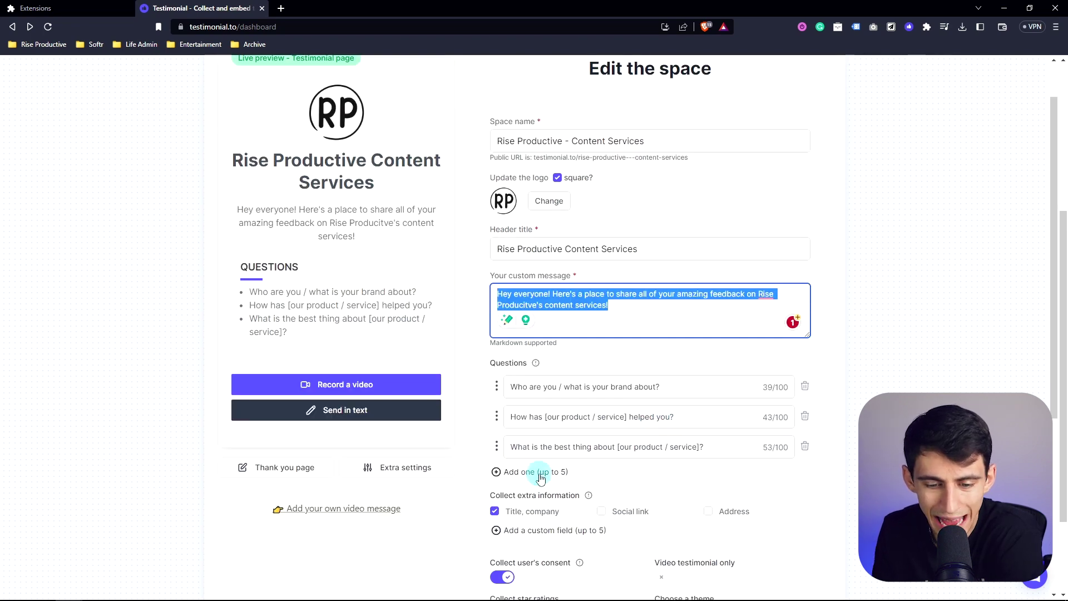
Review the three question texts, then add and delete an empty fourth question
{"action": "triple_click", "coordinate": [641, 445]}
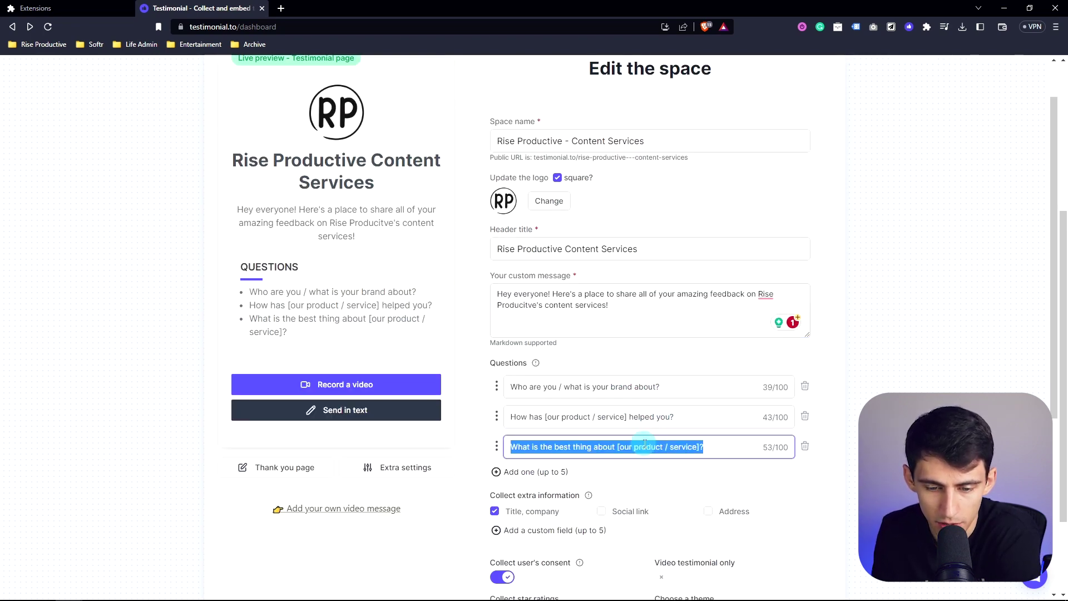
{"action": "left_click_drag", "start_coordinate": [515, 385], "coordinate": [675, 388]}
{"action": "left_click_drag", "start_coordinate": [509, 414], "coordinate": [696, 410]}
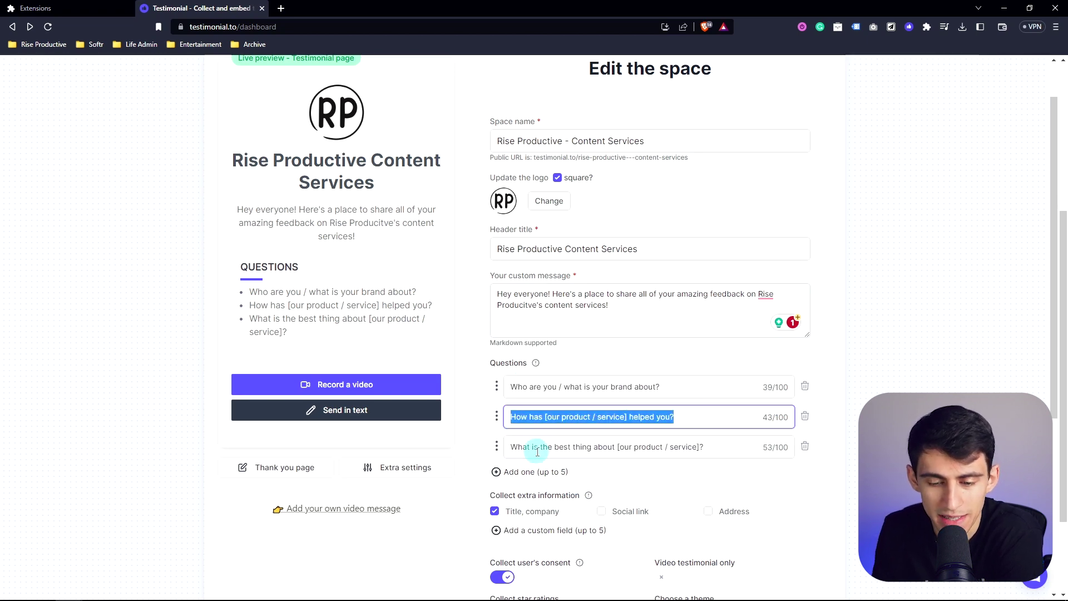
{"action": "scroll", "coordinate": [557, 423], "scroll_direction": "down", "scroll_amount": 1}
{"action": "left_click", "coordinate": [551, 415]}
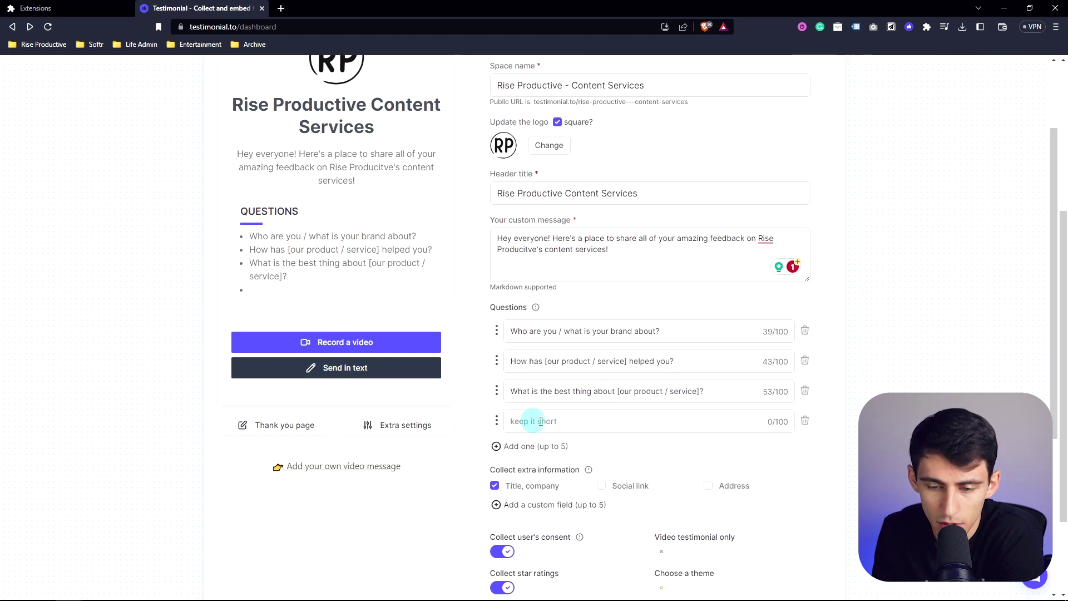
{"action": "left_click", "coordinate": [620, 420]}
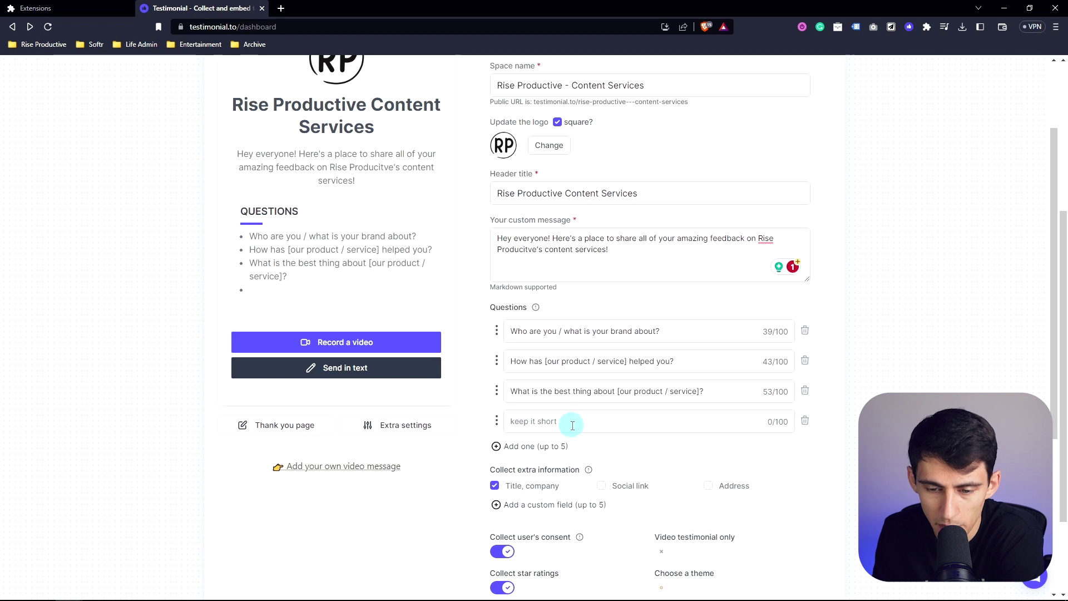
{"action": "left_click", "coordinate": [805, 421]}
{"action": "scroll", "coordinate": [606, 403], "scroll_direction": "down", "scroll_amount": 1}
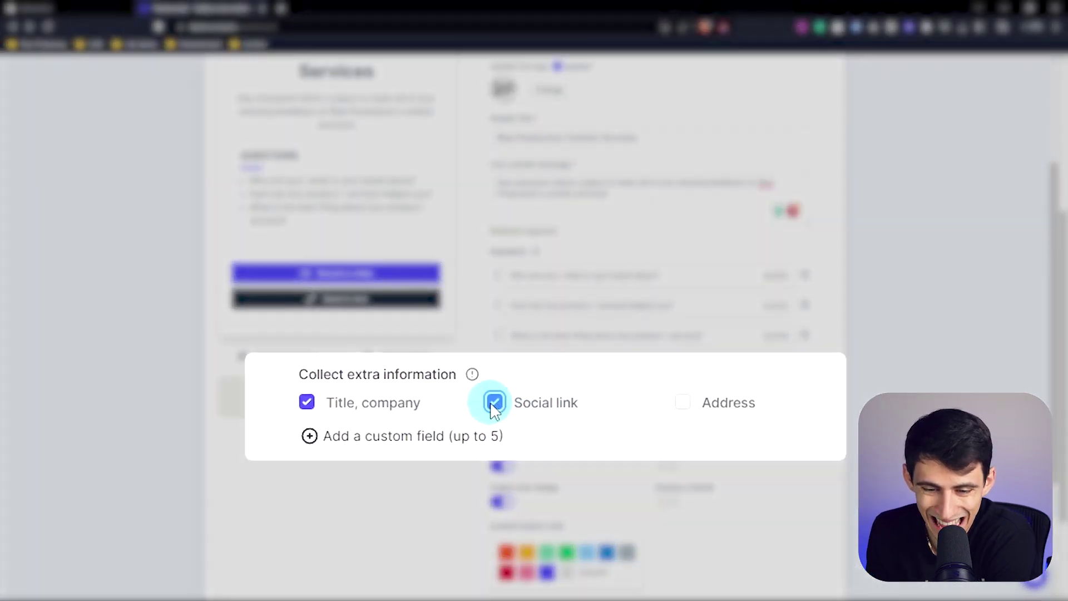
Leave Social link unchecked so only title and company are collected
{"action": "left_click", "coordinate": [603, 401]}
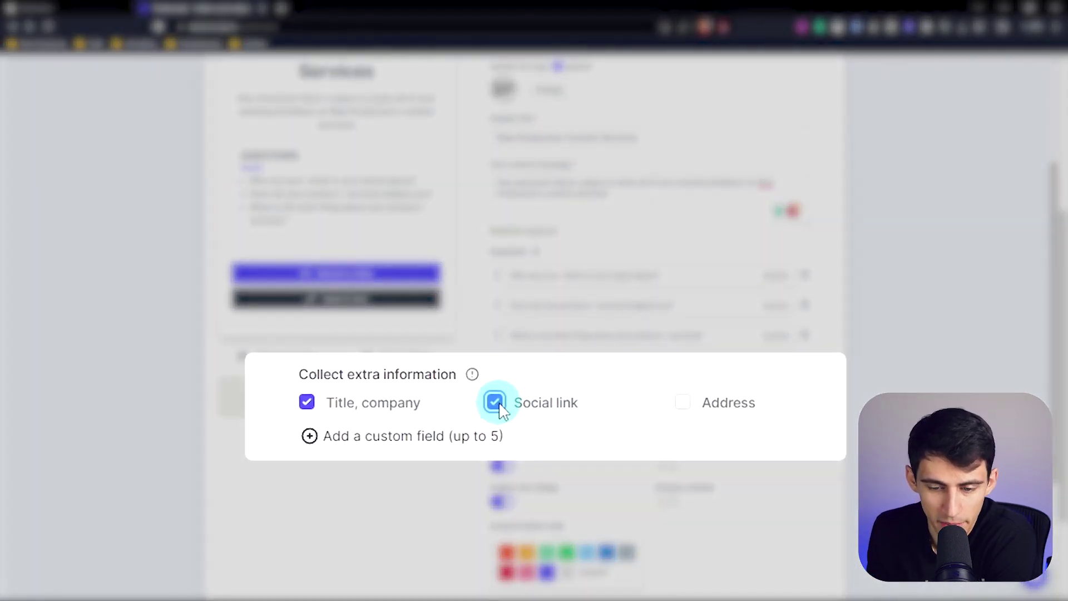
{"action": "left_click", "coordinate": [494, 402]}
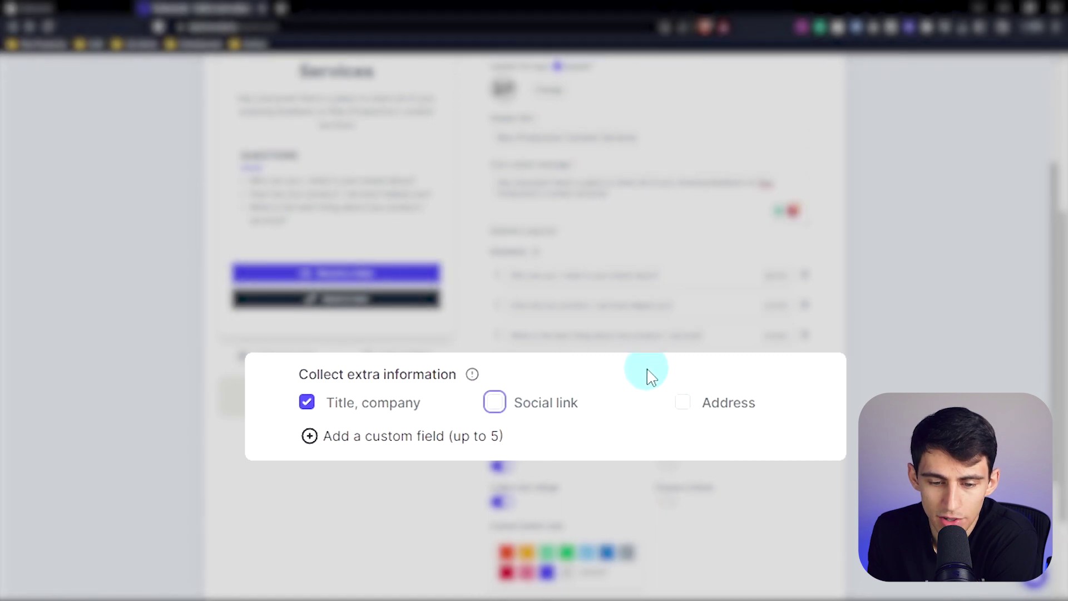
{"action": "scroll", "coordinate": [339, 367], "scroll_direction": "up", "scroll_amount": 3}
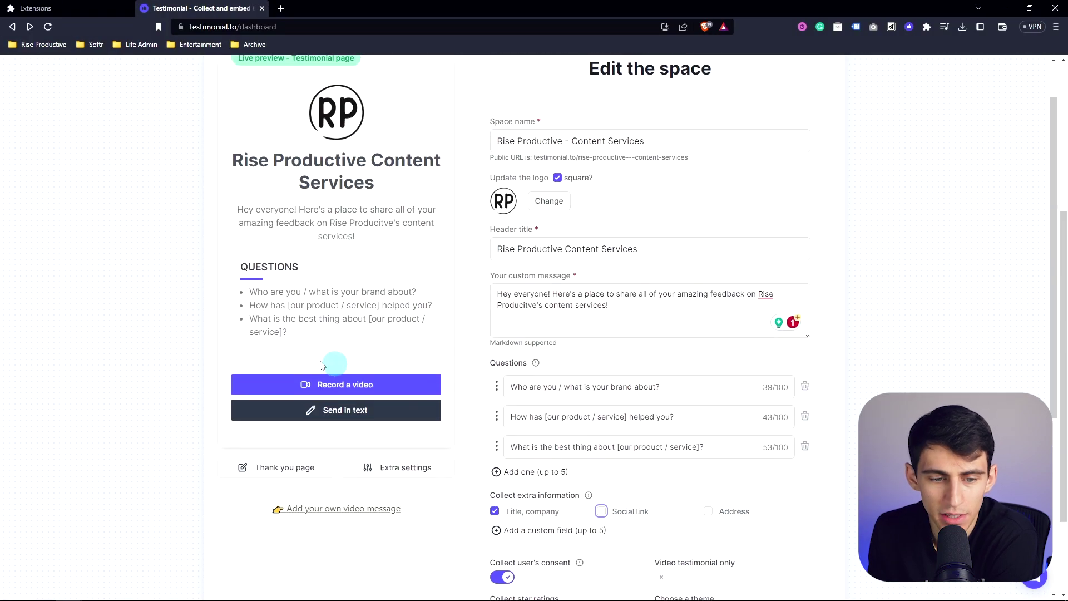
{"action": "scroll", "coordinate": [352, 382], "scroll_direction": "down", "scroll_amount": 1}
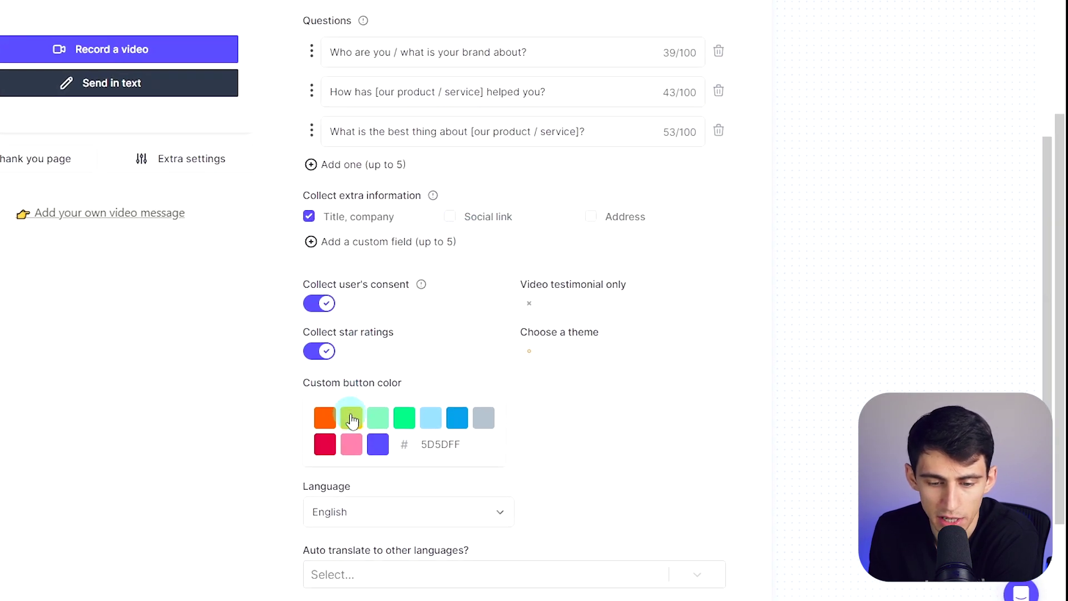
{"action": "left_click", "coordinate": [351, 417]}
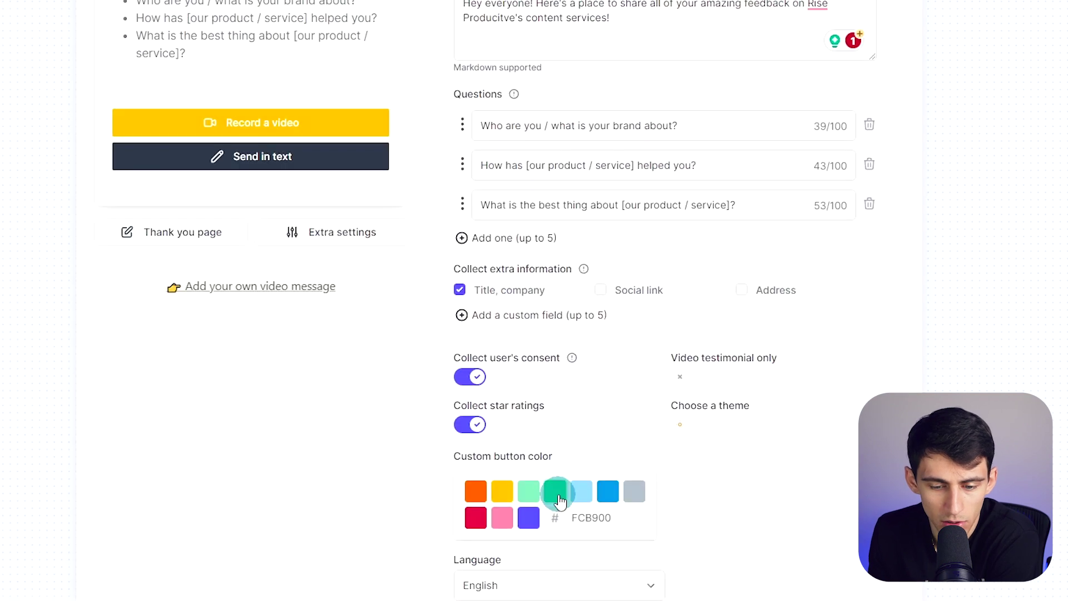
{"action": "left_click", "coordinate": [558, 499]}
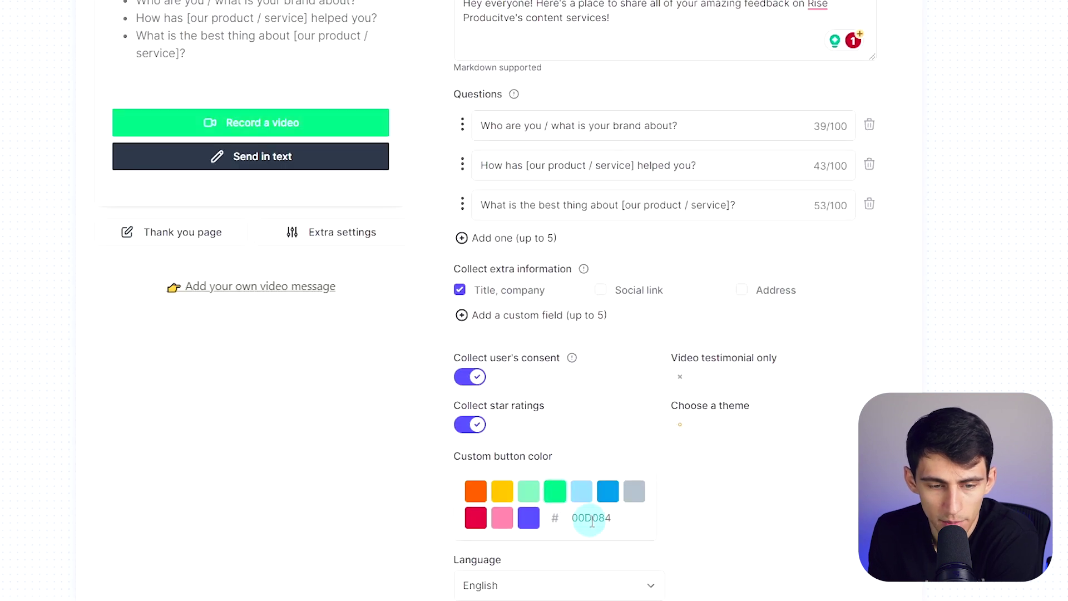
{"action": "left_click_drag", "start_coordinate": [570, 518], "coordinate": [620, 517]}
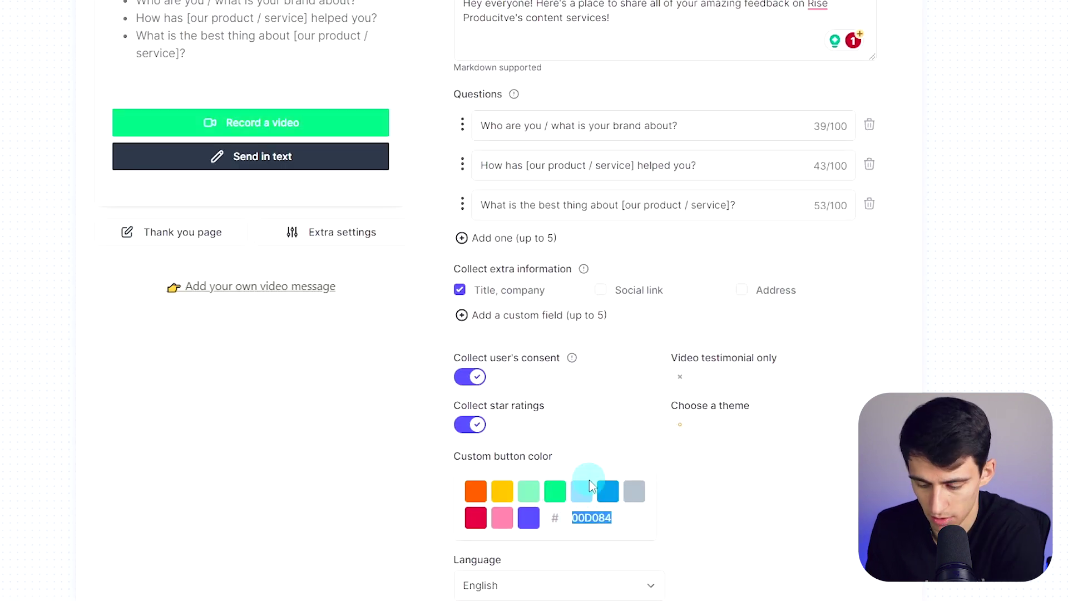
{"action": "type", "text": "00234325"}
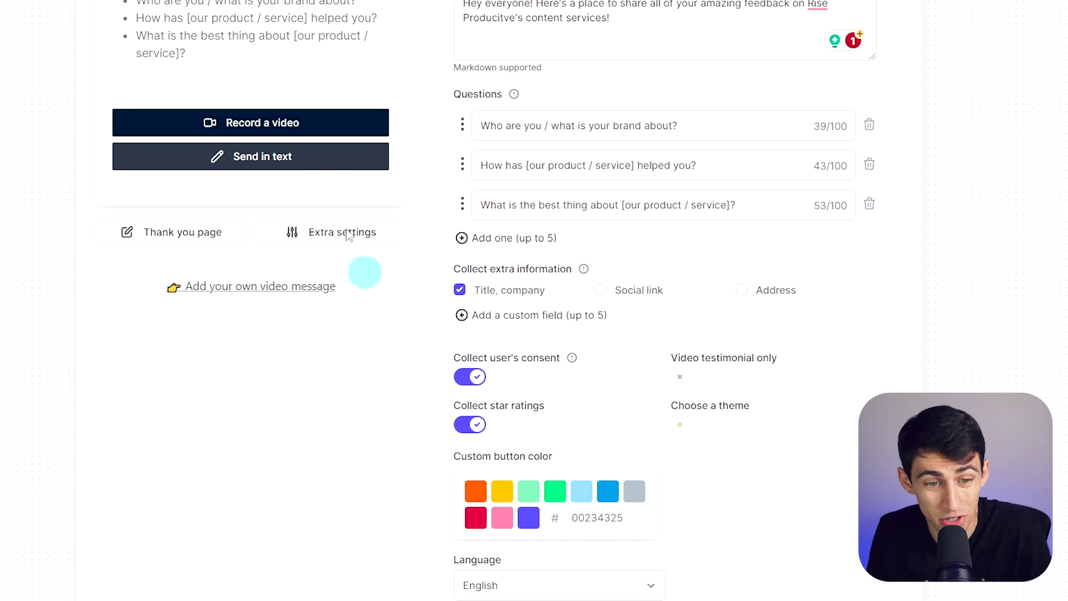
{"action": "left_click", "coordinate": [680, 425]}
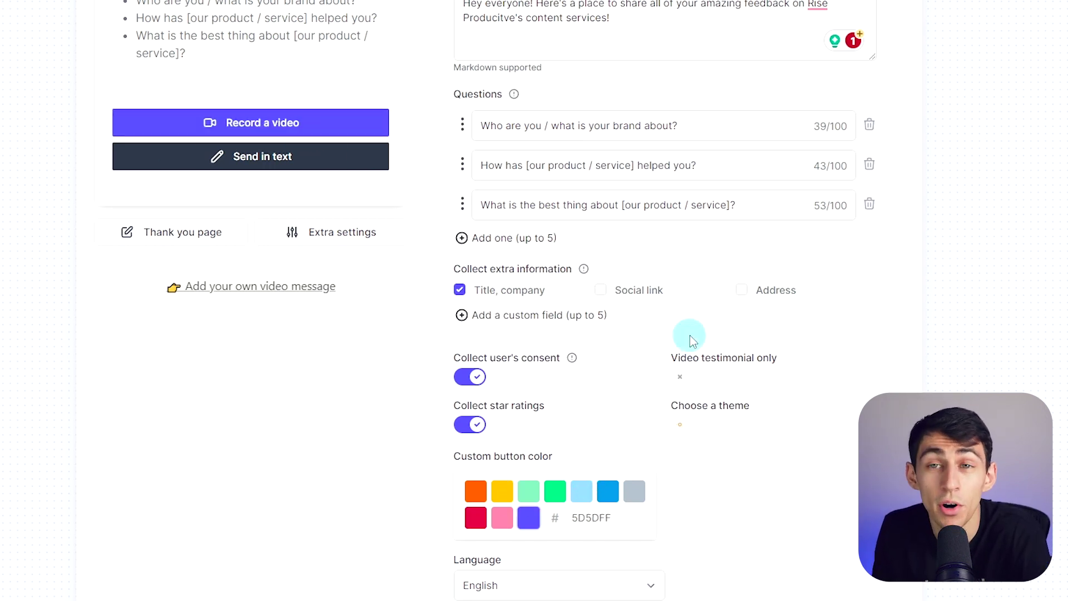
{"action": "scroll", "coordinate": [679, 434], "scroll_direction": "up", "scroll_amount": 3}
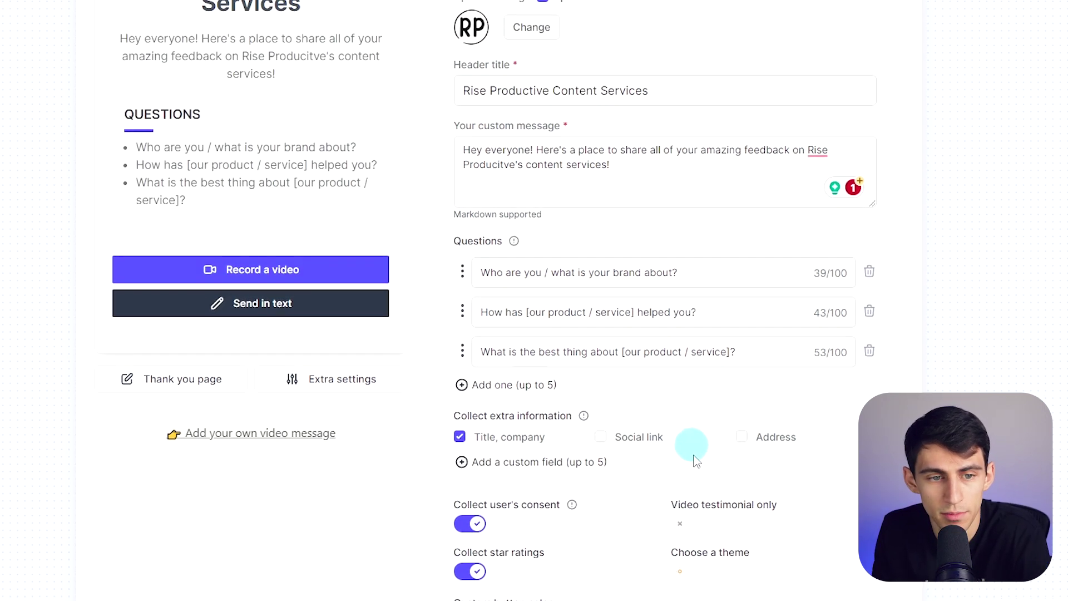
{"action": "left_click", "coordinate": [687, 523]}
{"action": "scroll", "coordinate": [690, 523], "scroll_direction": "up", "scroll_amount": 2}
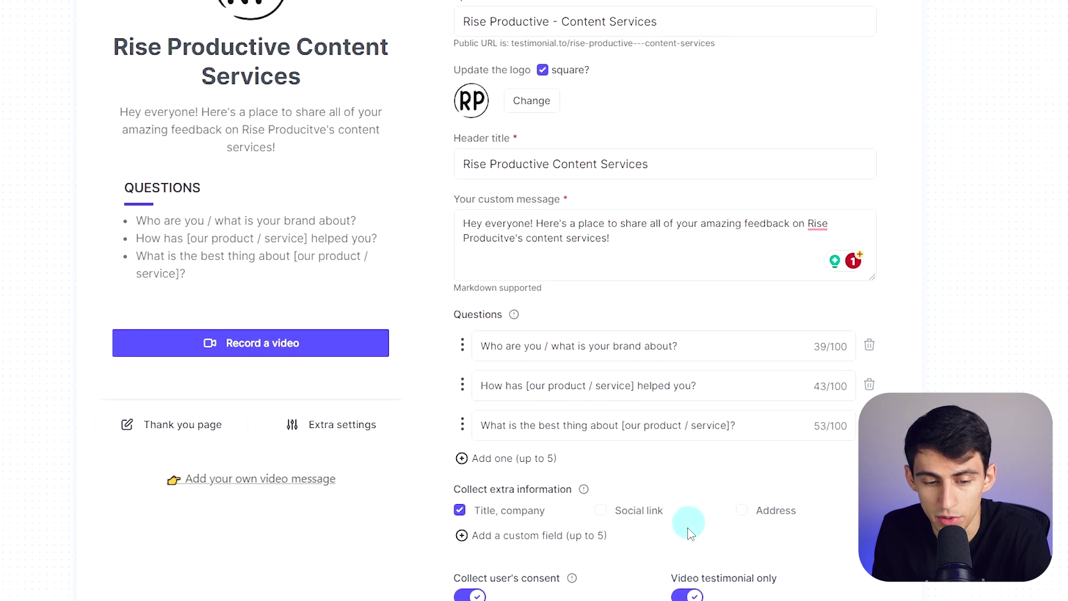
{"action": "left_click", "coordinate": [694, 595]}
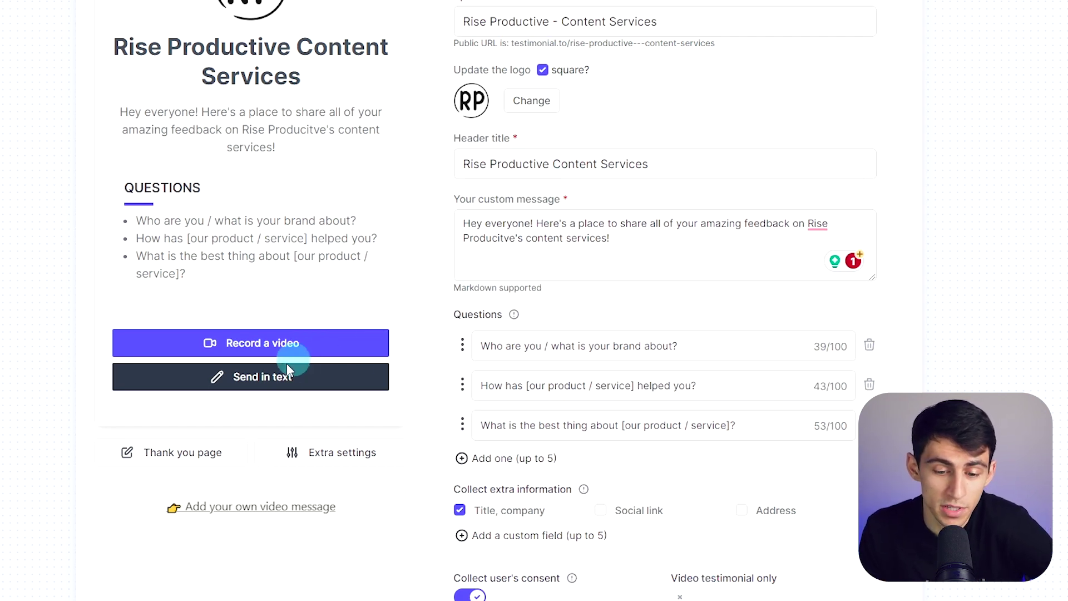
{"action": "scroll", "coordinate": [286, 363], "scroll_direction": "down", "scroll_amount": 3}
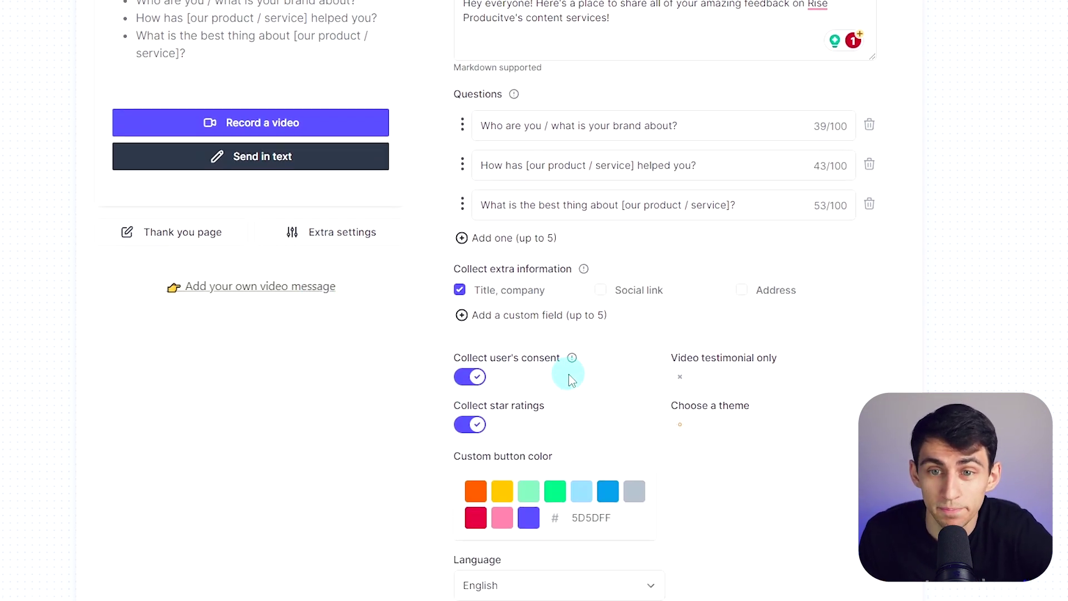
{"action": "scroll", "coordinate": [334, 505], "scroll_direction": "up", "scroll_amount": 4}
{"action": "left_click", "coordinate": [333, 506]}
{"action": "scroll", "coordinate": [629, 432], "scroll_direction": "down", "scroll_amount": 5}
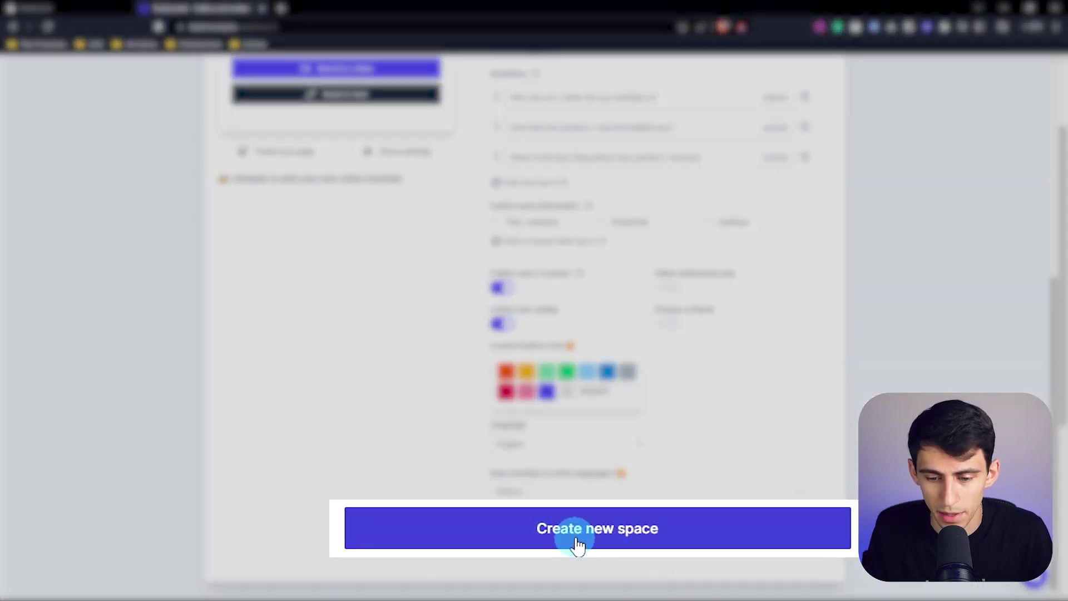
{"action": "left_click", "coordinate": [634, 539]}
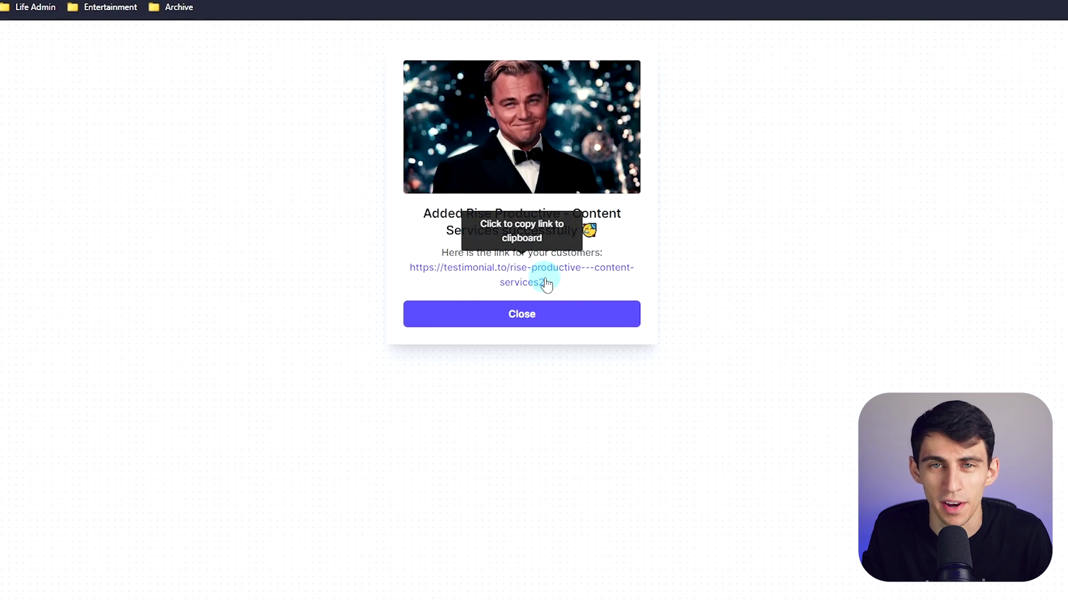
Copy the space's public link and load it in a new browser tab
{"action": "left_click", "coordinate": [547, 282]}
{"action": "key", "text": "ctrl+t"}
{"action": "type", "text": "https://testimonial.to/rise-productive---content-services2"}
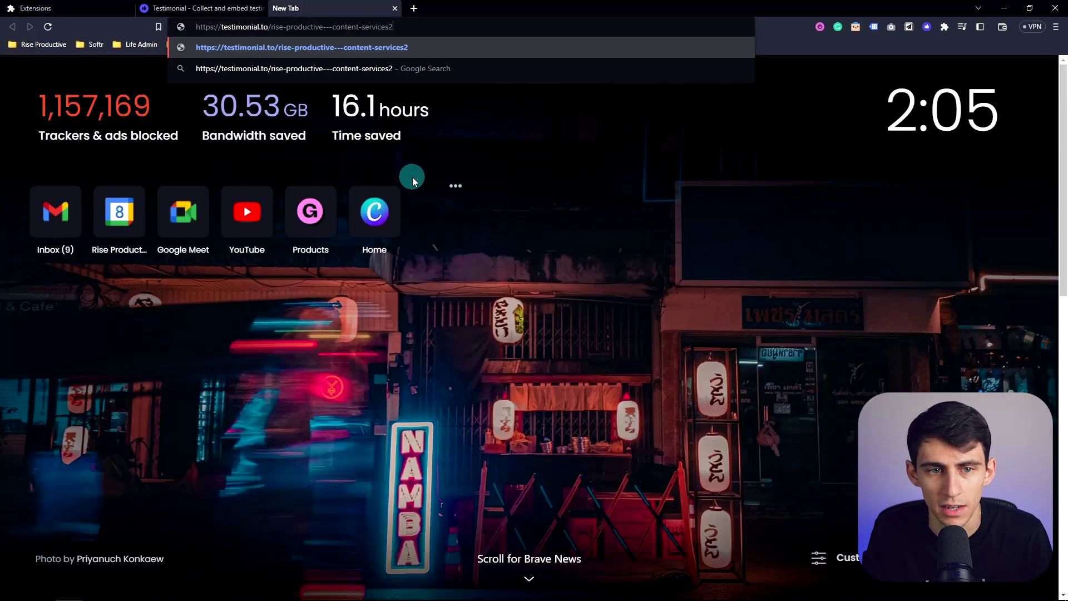
{"action": "key", "text": "Return"}
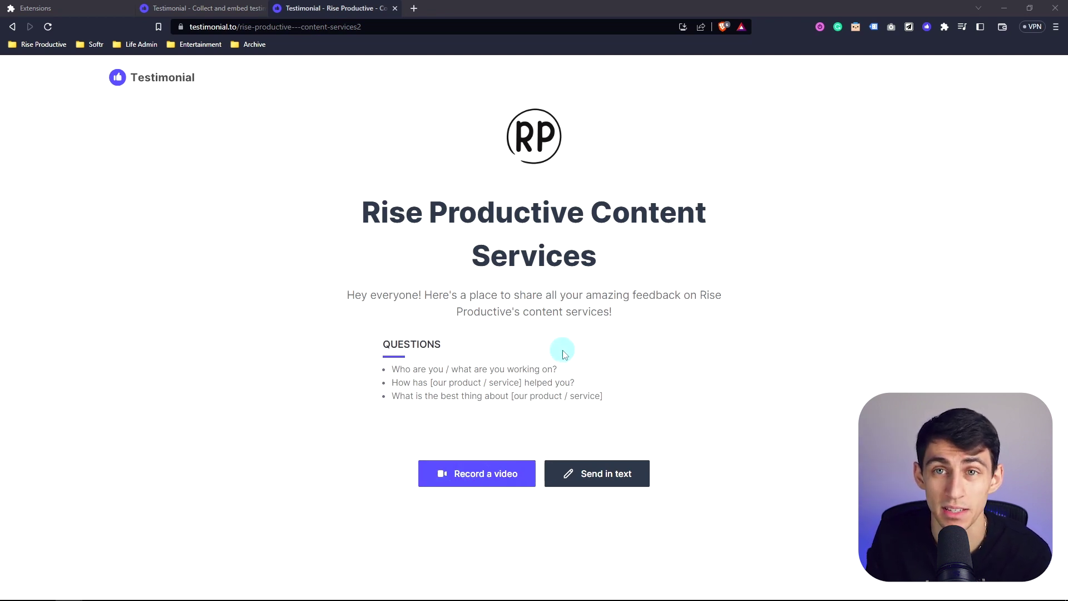
Record a short test video testimonial after passing the camera and microphone check
{"action": "left_click", "coordinate": [444, 471]}
{"action": "left_click", "coordinate": [493, 366]}
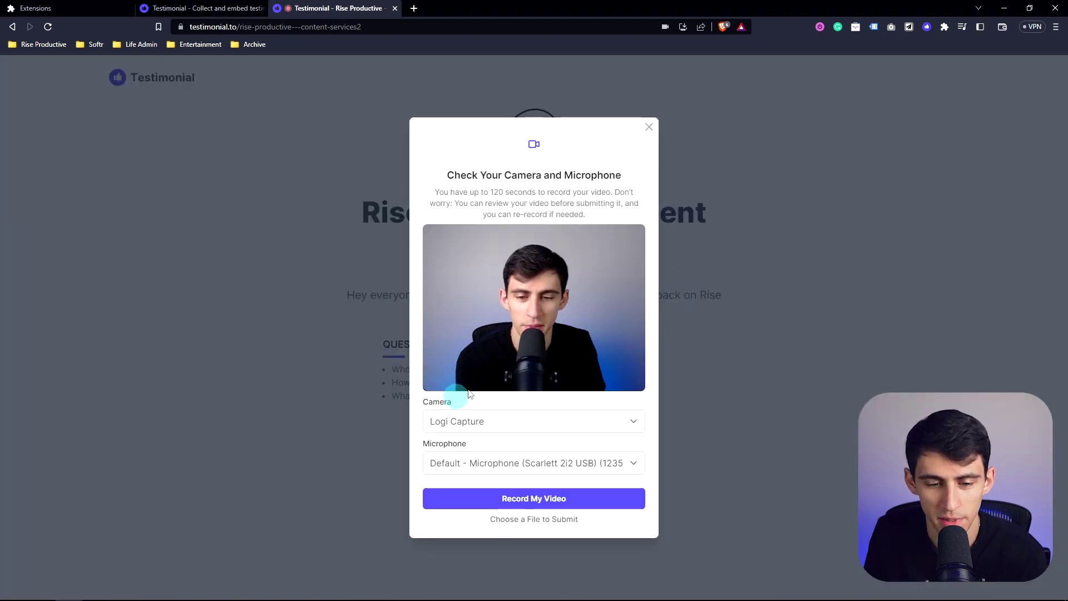
{"action": "left_click", "coordinate": [535, 500]}
{"action": "left_click", "coordinate": [533, 396]}
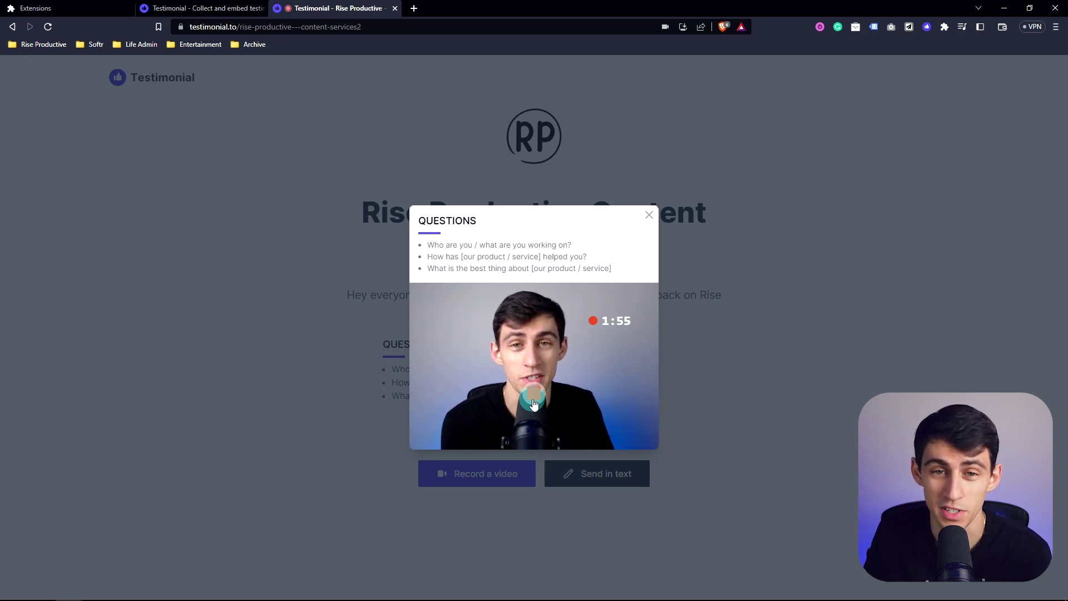
{"action": "left_click", "coordinate": [534, 396]}
Enter the reviewer's name and e-mail, grant permission, submit the video, and close the thank-you
{"action": "left_click", "coordinate": [484, 411]}
{"action": "type", "text": "Deme"}
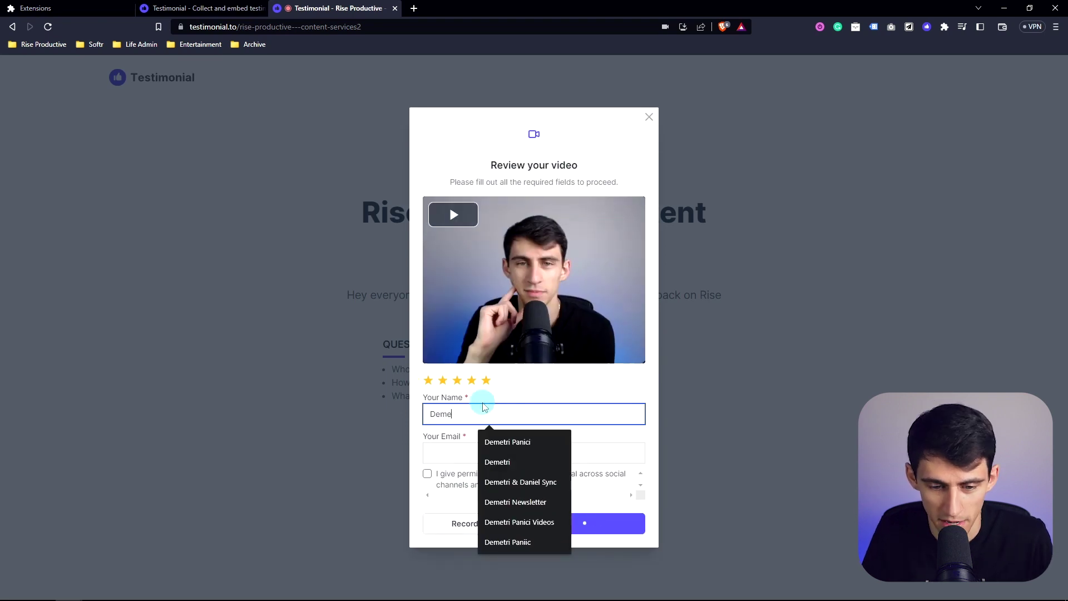
{"action": "type", "text": "tri Panici"}
{"action": "key", "text": "Tab"}
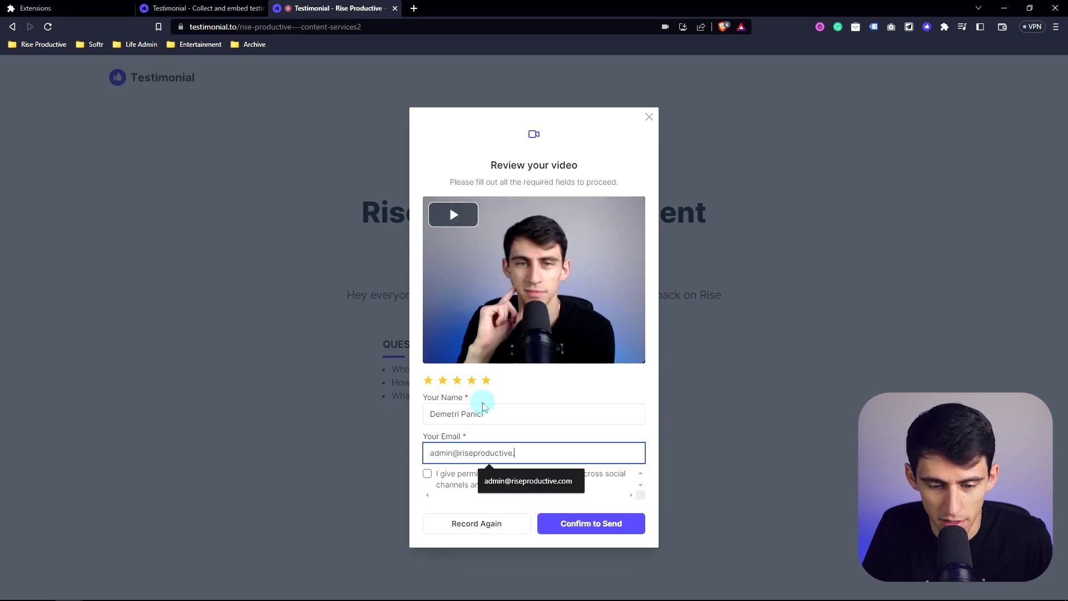
{"action": "left_click", "coordinate": [427, 473]}
{"action": "left_click", "coordinate": [610, 525]}
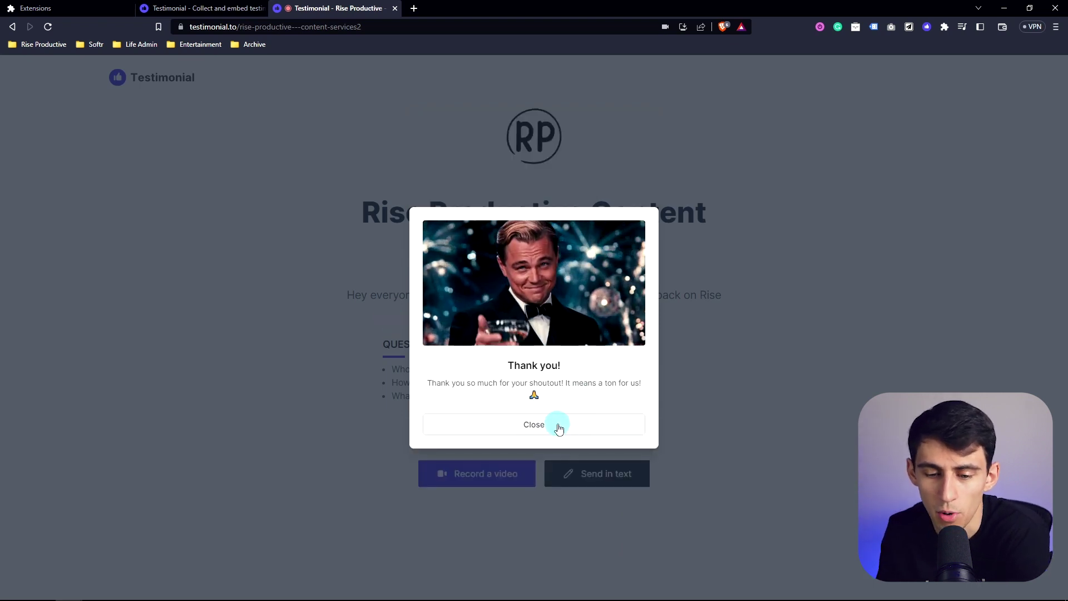
{"action": "left_click", "coordinate": [559, 427]}
Write a text testimonial and fill in the reviewer's name and e-mail
{"action": "left_click", "coordinate": [614, 468]}
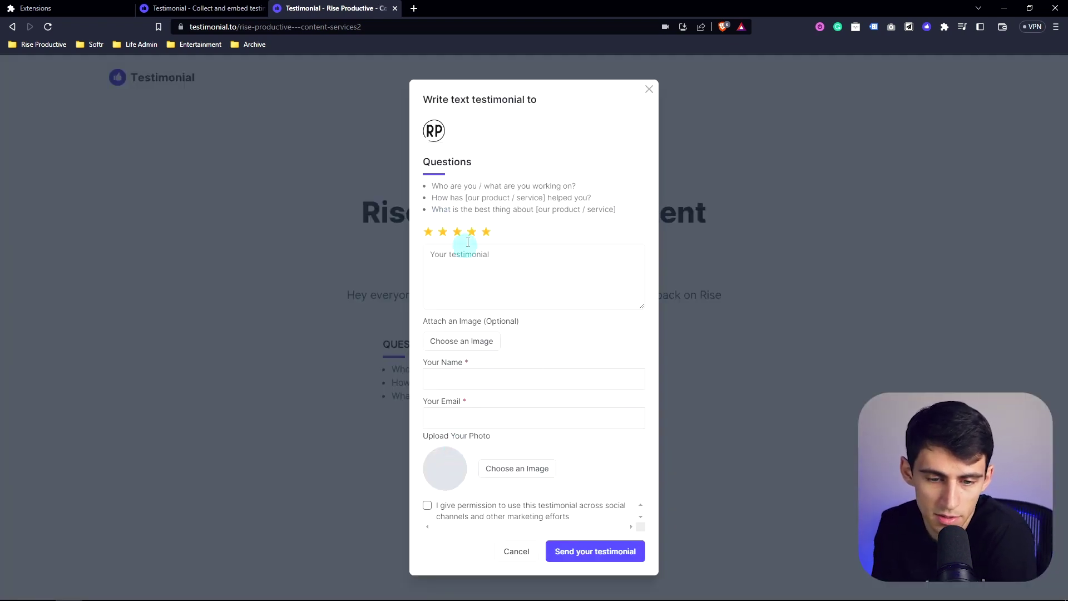
{"action": "left_click", "coordinate": [472, 262]}
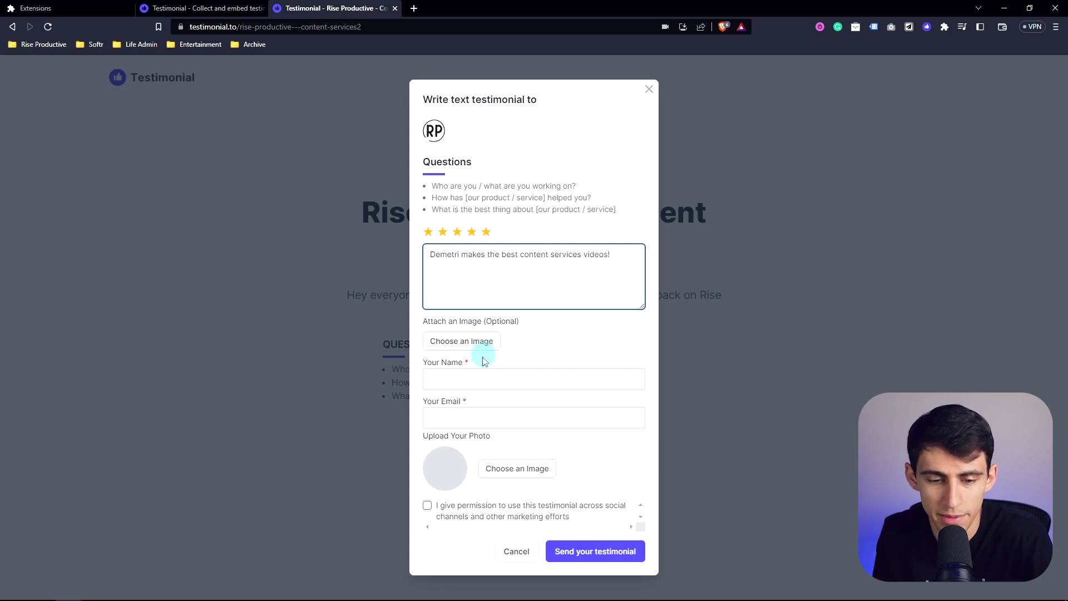
{"action": "left_click", "coordinate": [499, 356]}
{"action": "type", "text": "Demetri"}
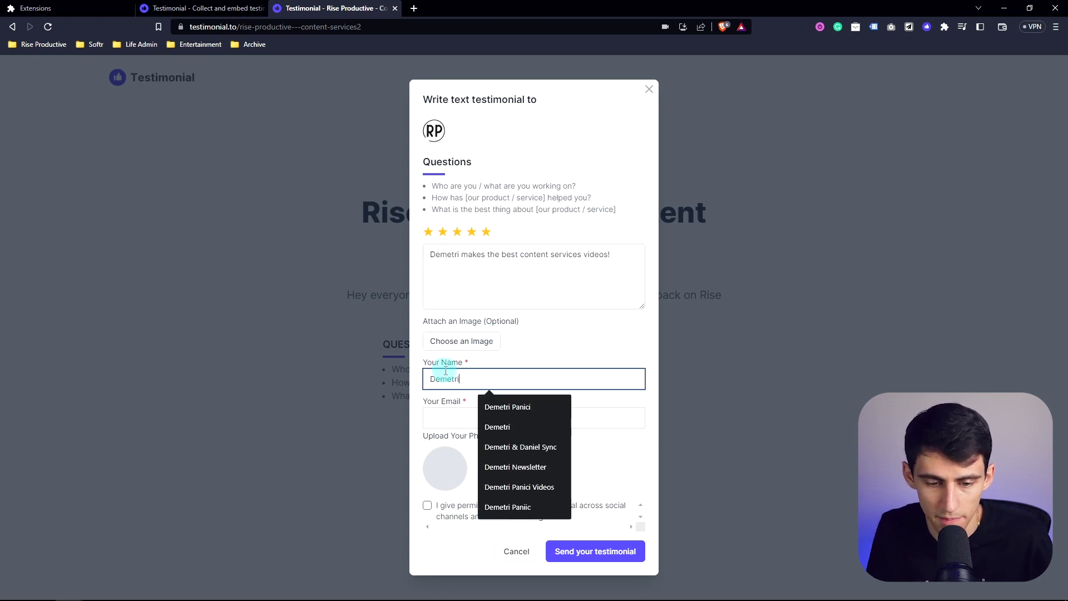
{"action": "key", "text": "Down"}
{"action": "key", "text": "Return"}
{"action": "key", "text": "Tab"}
{"action": "left_click", "coordinate": [639, 460]}
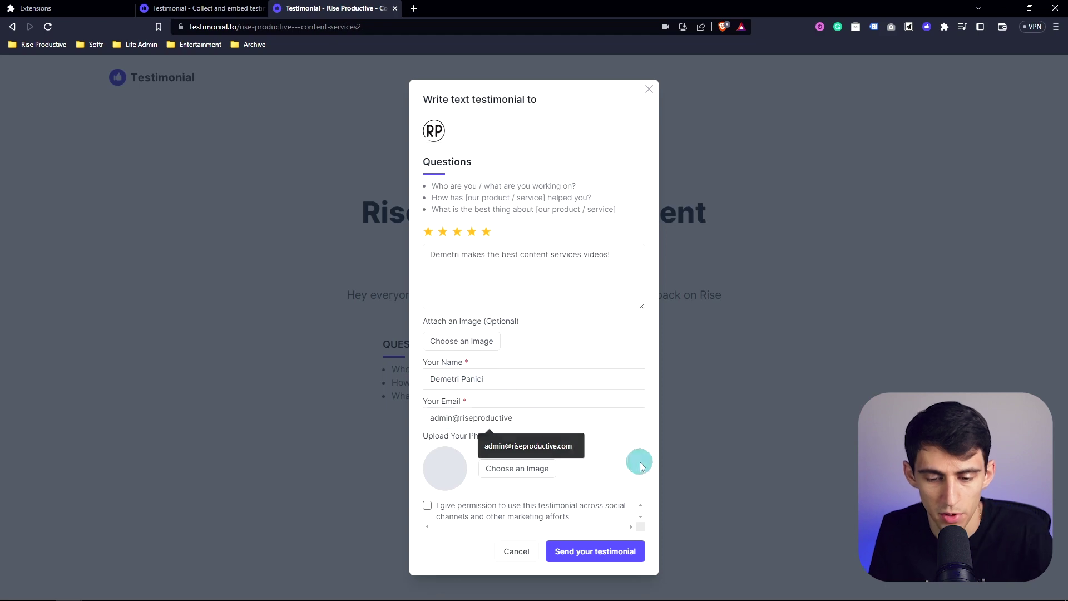
Attach the RP logo file as the photo and send the text testimonial
{"action": "left_click", "coordinate": [473, 481]}
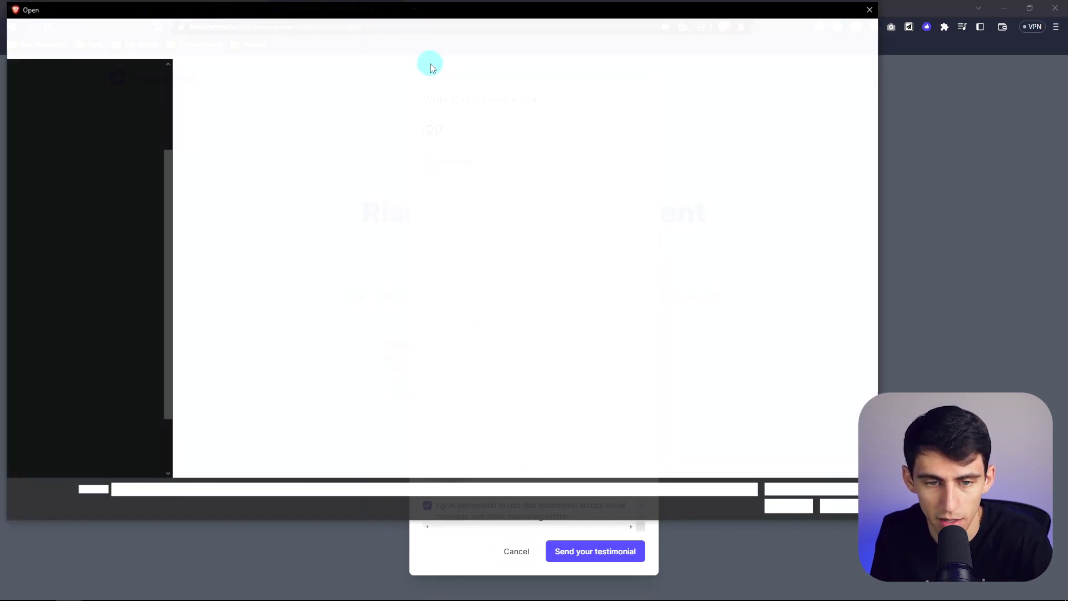
{"action": "double_click", "coordinate": [398, 167]}
{"action": "left_click", "coordinate": [592, 551]}
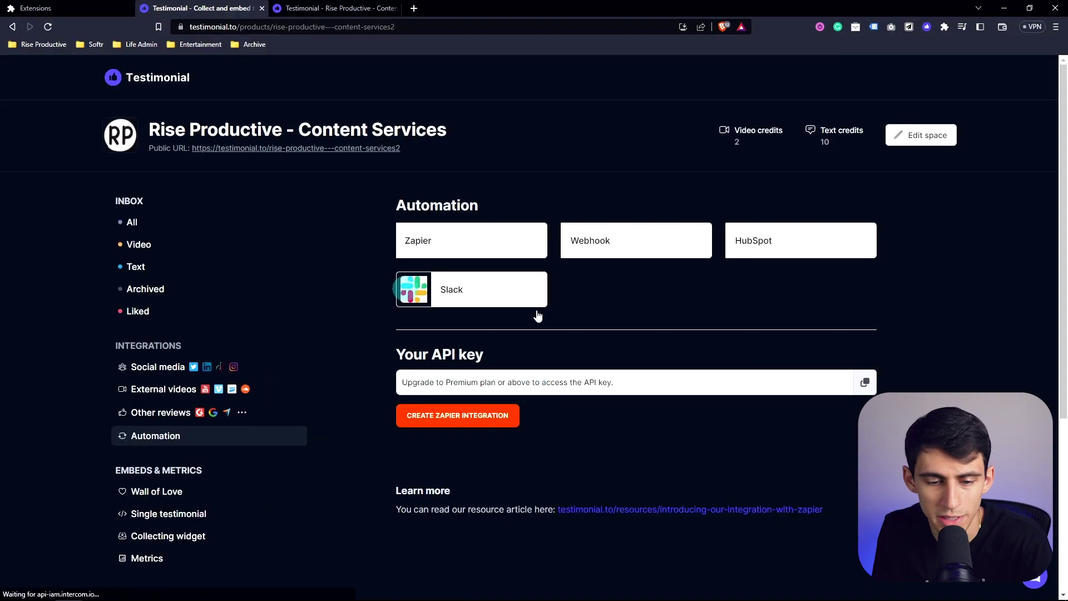
In the Rise Productive space inbox, show All and heart the text testimonial for the Wall of Love
{"action": "left_click", "coordinate": [128, 222]}
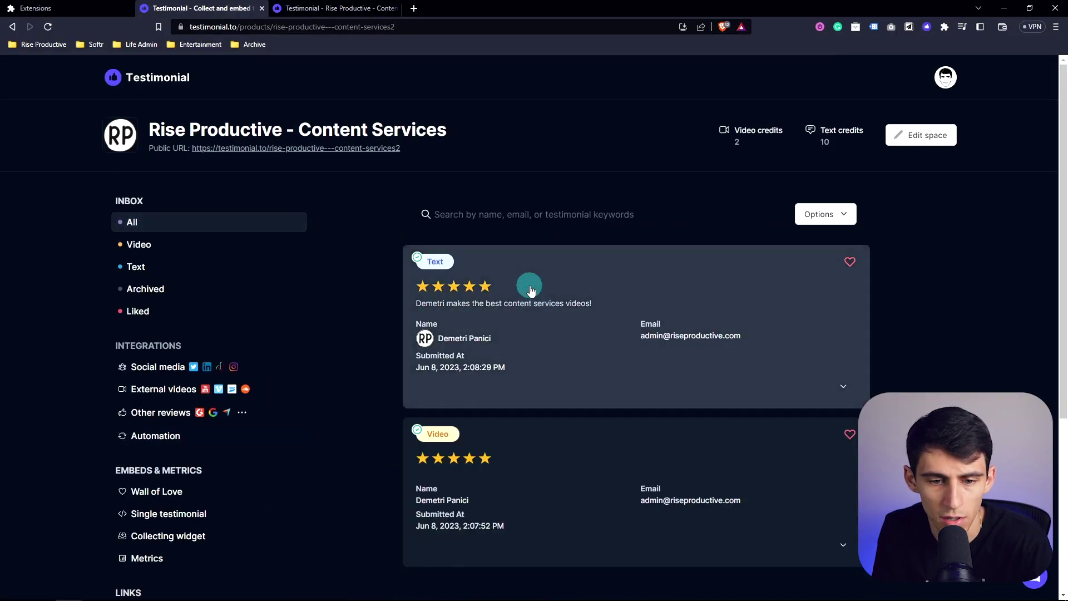
{"action": "scroll", "coordinate": [605, 349], "scroll_direction": "down", "scroll_amount": 1}
{"action": "left_click", "coordinate": [604, 350]}
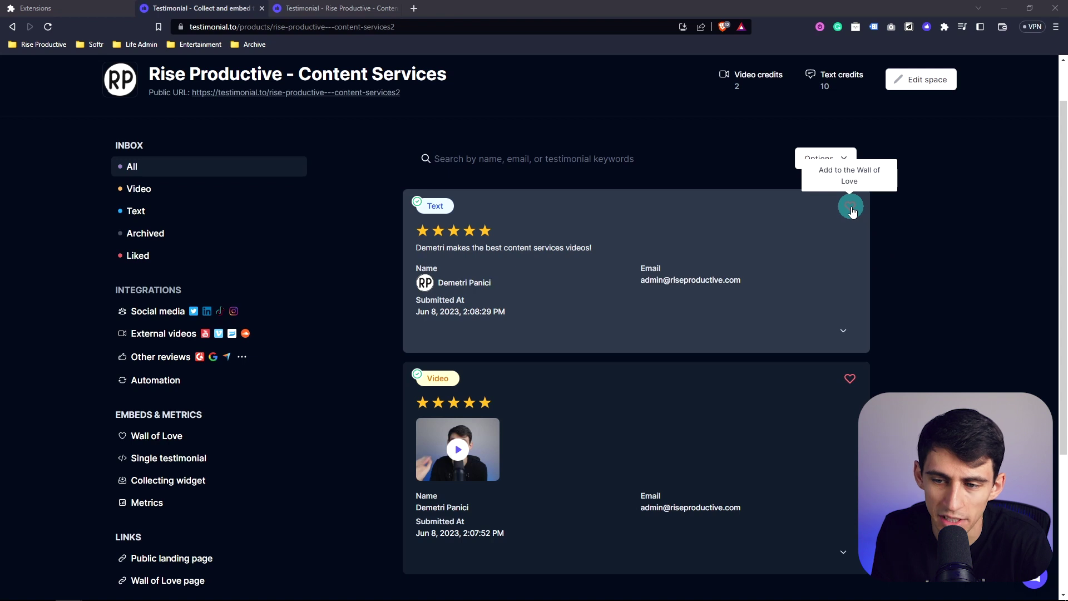
{"action": "left_click", "coordinate": [851, 207]}
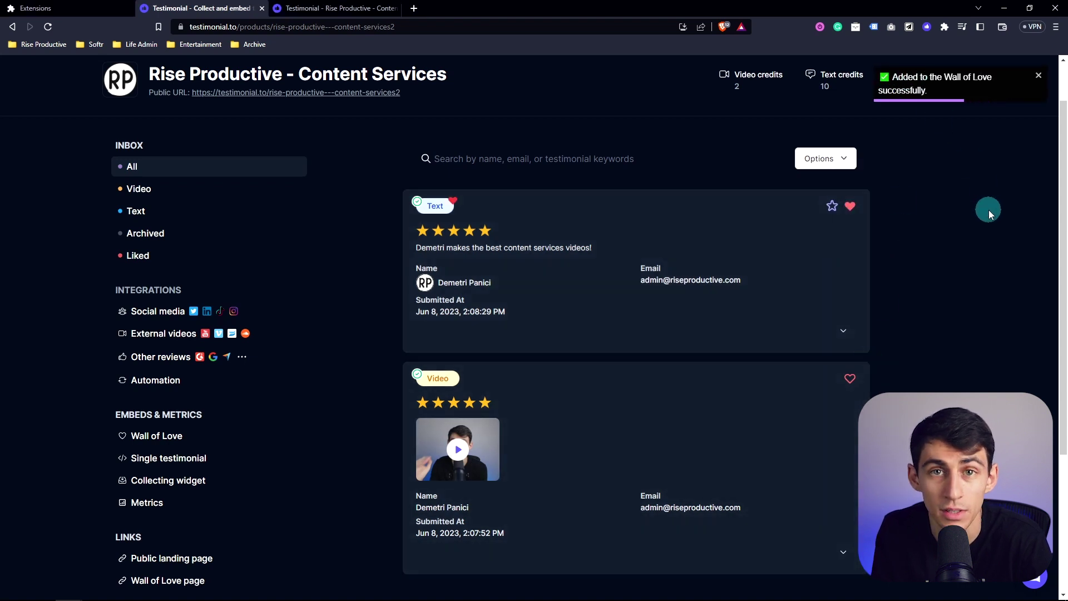
{"action": "scroll", "coordinate": [274, 303], "scroll_direction": "up", "scroll_amount": 1}
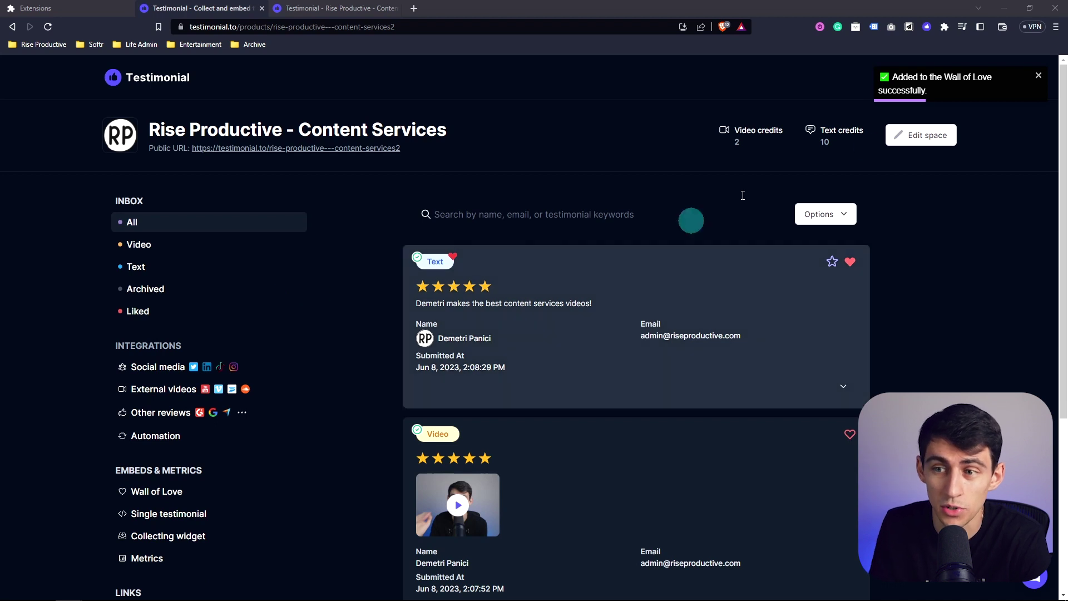
{"action": "left_click", "coordinate": [1038, 75]}
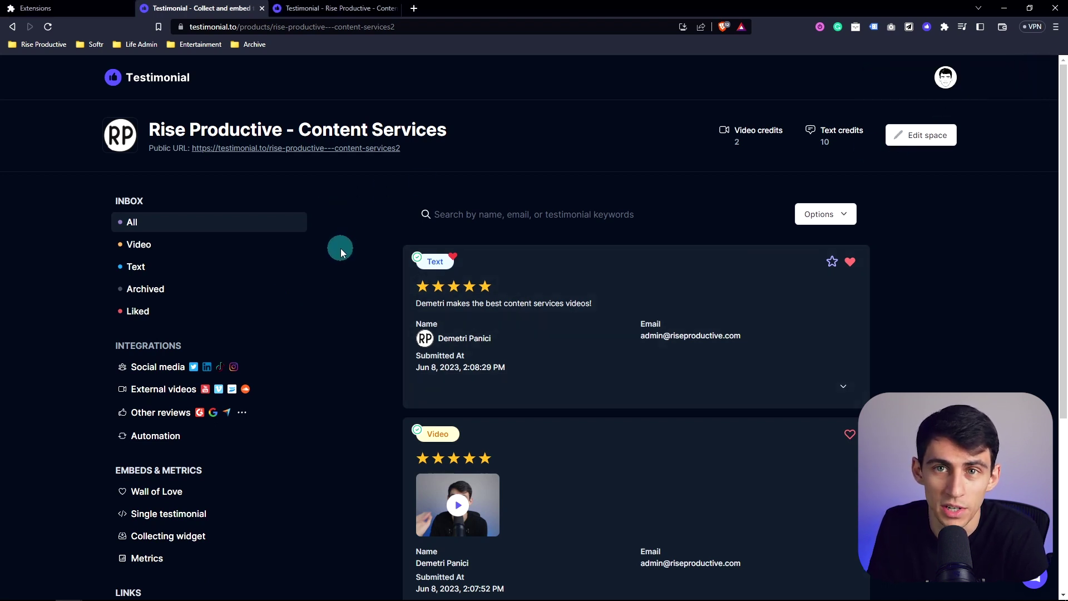
{"action": "scroll", "coordinate": [341, 248], "scroll_direction": "down", "scroll_amount": 2}
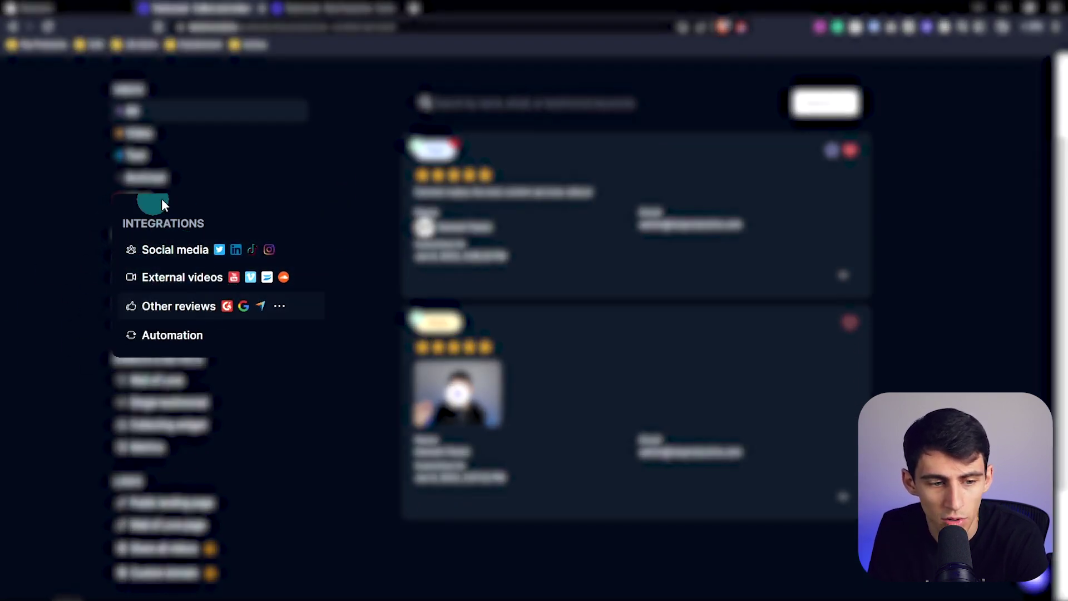
Open Import from Twitter under Social media, focus the Tweet URL field, and open Twitter in a new tab
{"action": "left_click", "coordinate": [203, 254]}
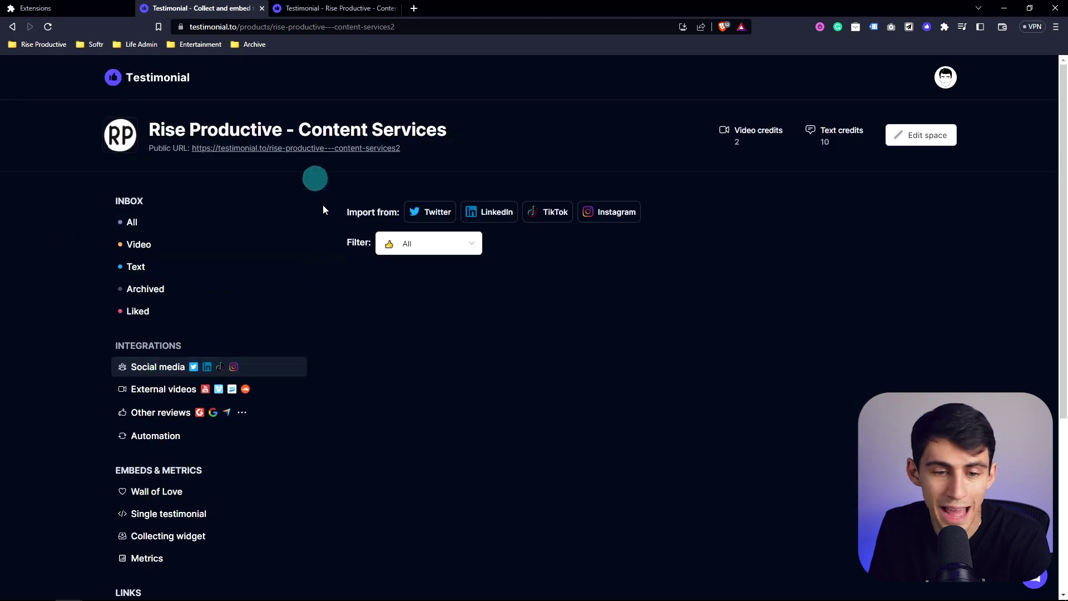
{"action": "left_click", "coordinate": [435, 212]}
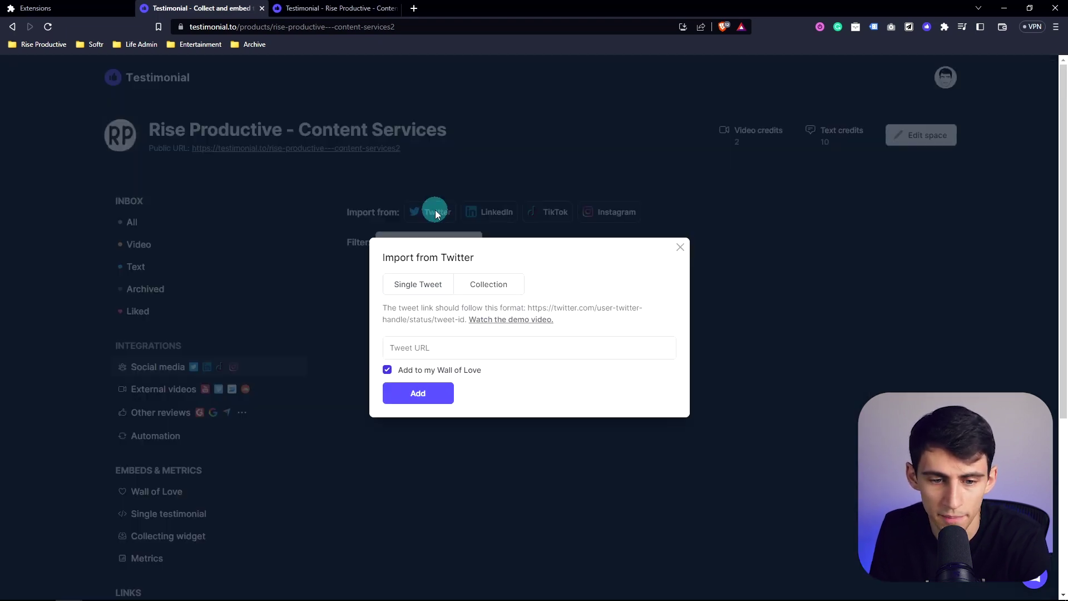
{"action": "left_click", "coordinate": [386, 353]}
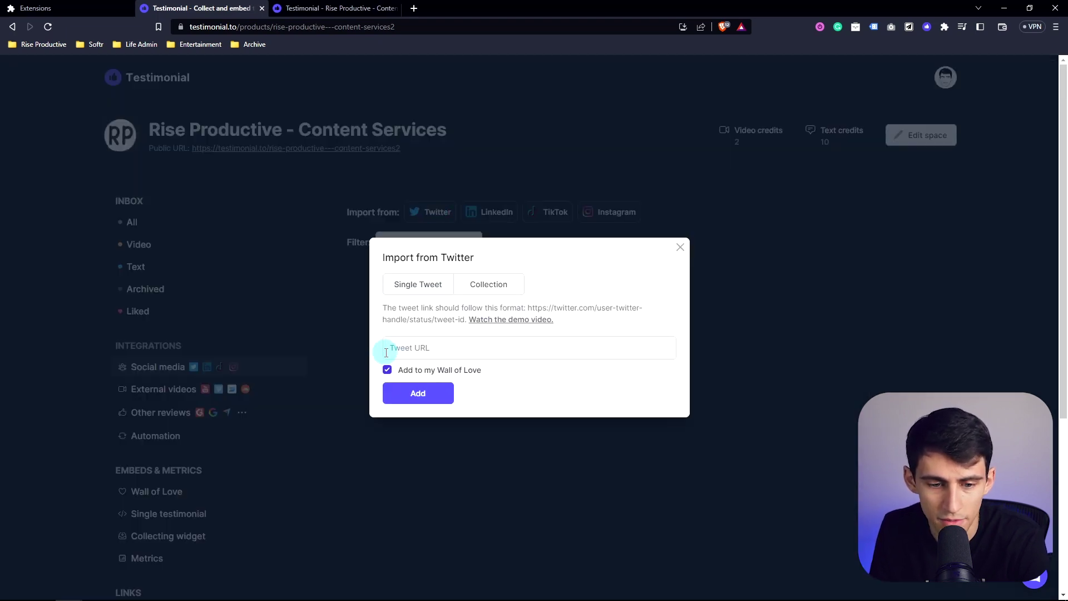
{"action": "left_click", "coordinate": [415, 8]}
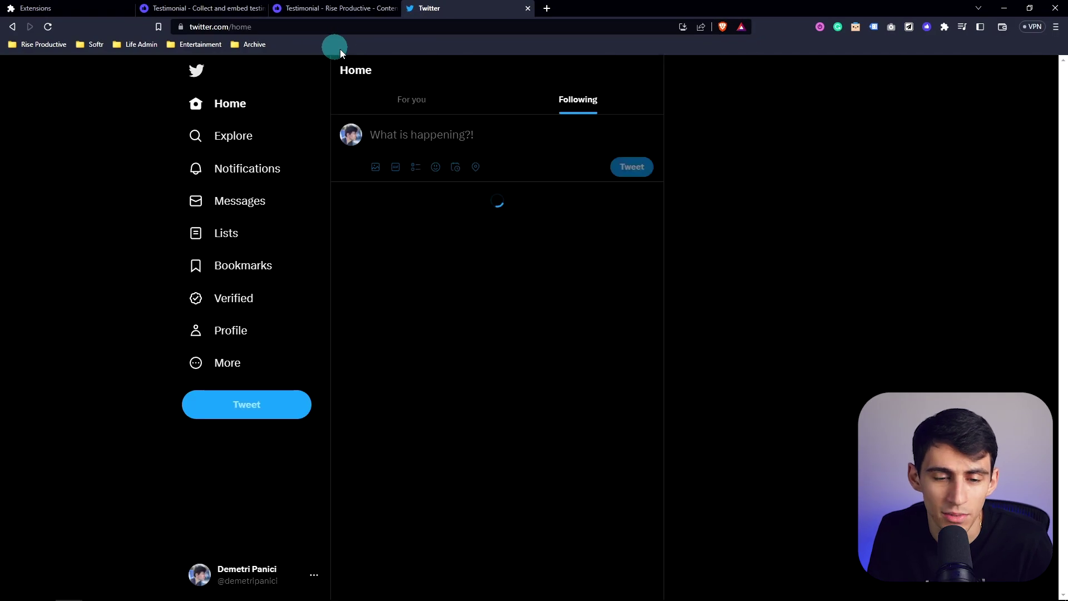
Copy the scraping-intelligence tweet's link and import it via Tweet URL into the space
{"action": "scroll", "coordinate": [553, 400], "scroll_direction": "down", "scroll_amount": 10}
{"action": "left_click", "coordinate": [553, 405]}
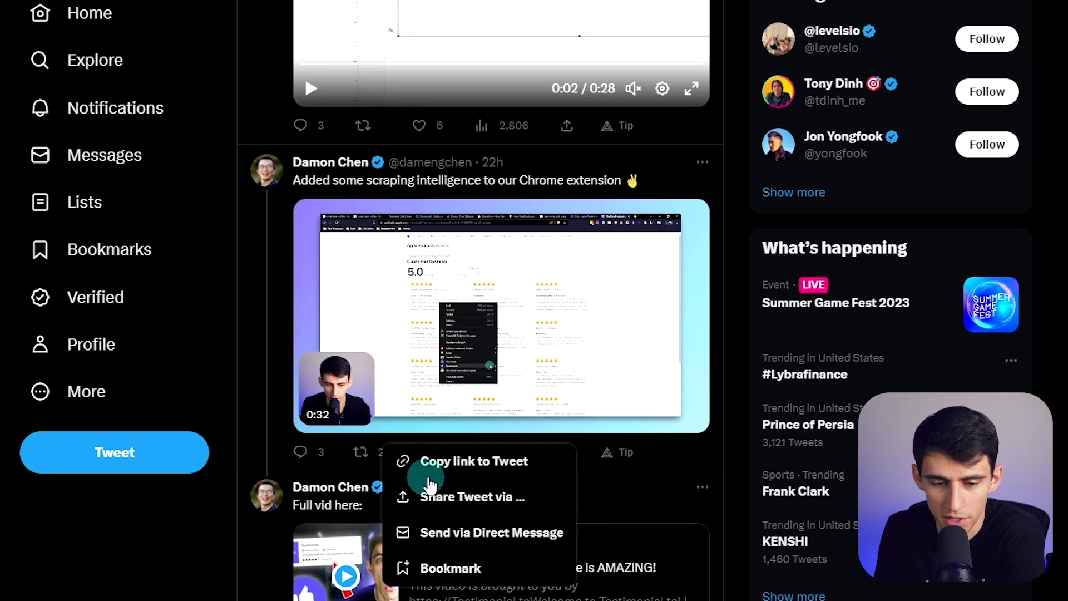
{"action": "left_click", "coordinate": [453, 411]}
{"action": "left_click", "coordinate": [201, 8]}
{"action": "left_click", "coordinate": [441, 345]}
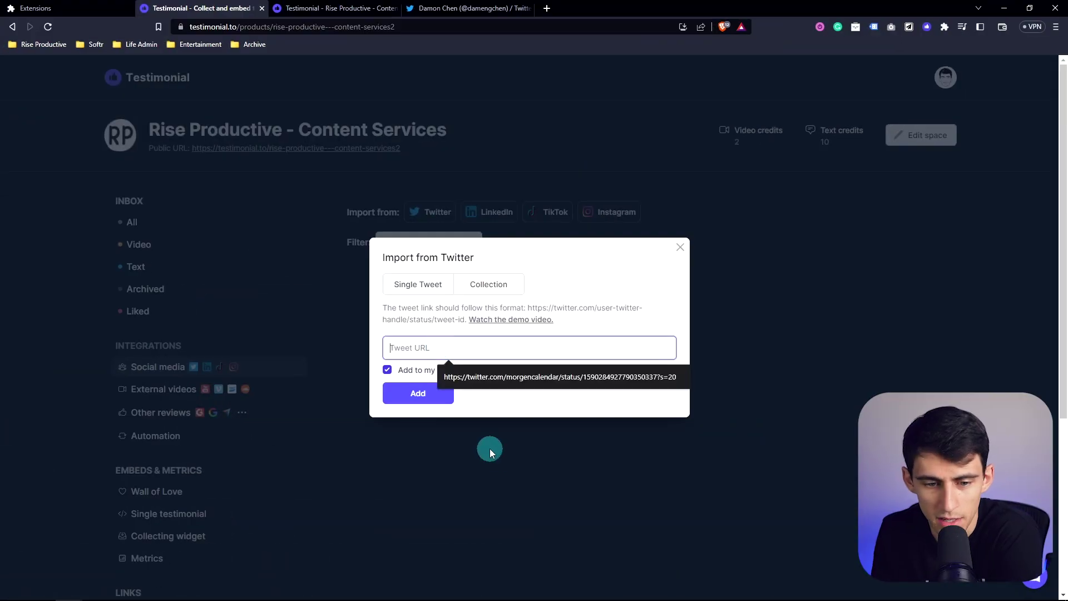
{"action": "key", "text": "ctrl+v"}
{"action": "left_click", "coordinate": [417, 394]}
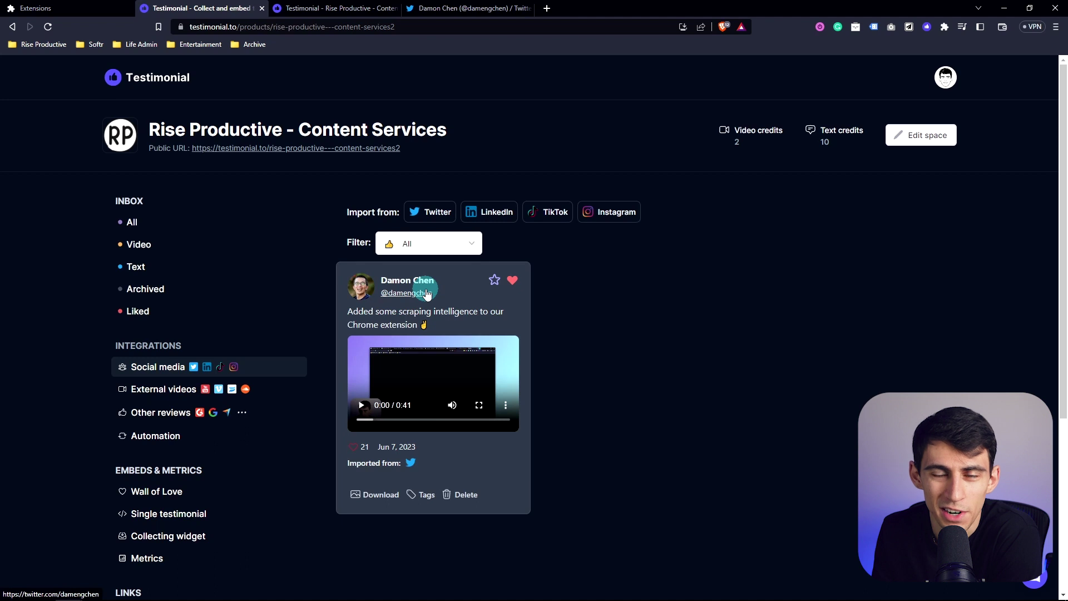
Look over the LinkedIn, TikTok and Instagram import dialogs without importing anything
{"action": "left_click", "coordinate": [520, 221]}
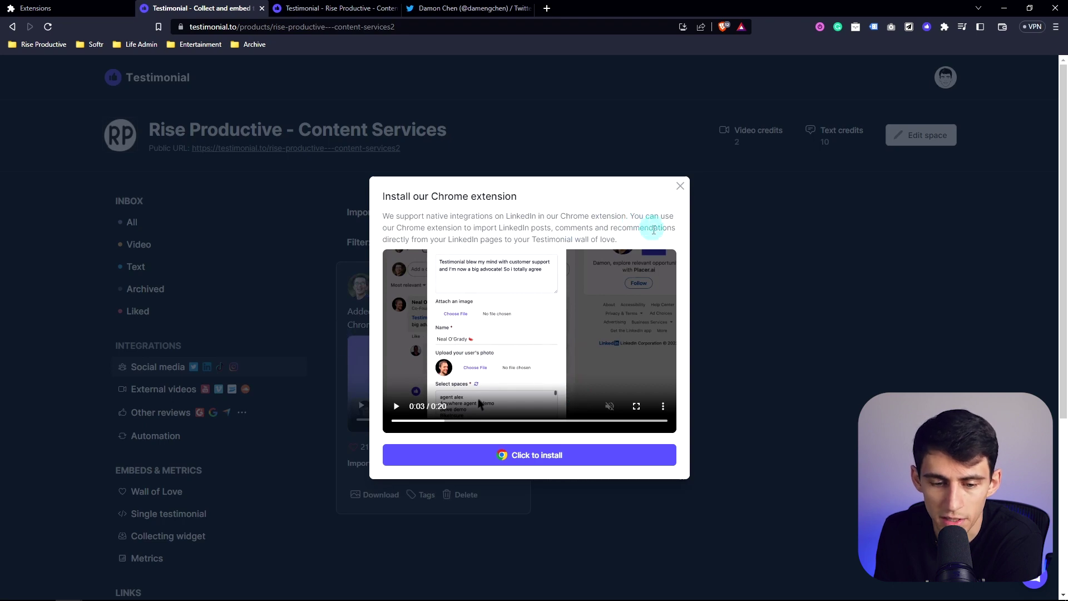
{"action": "left_click", "coordinate": [680, 185]}
{"action": "left_click", "coordinate": [549, 211]}
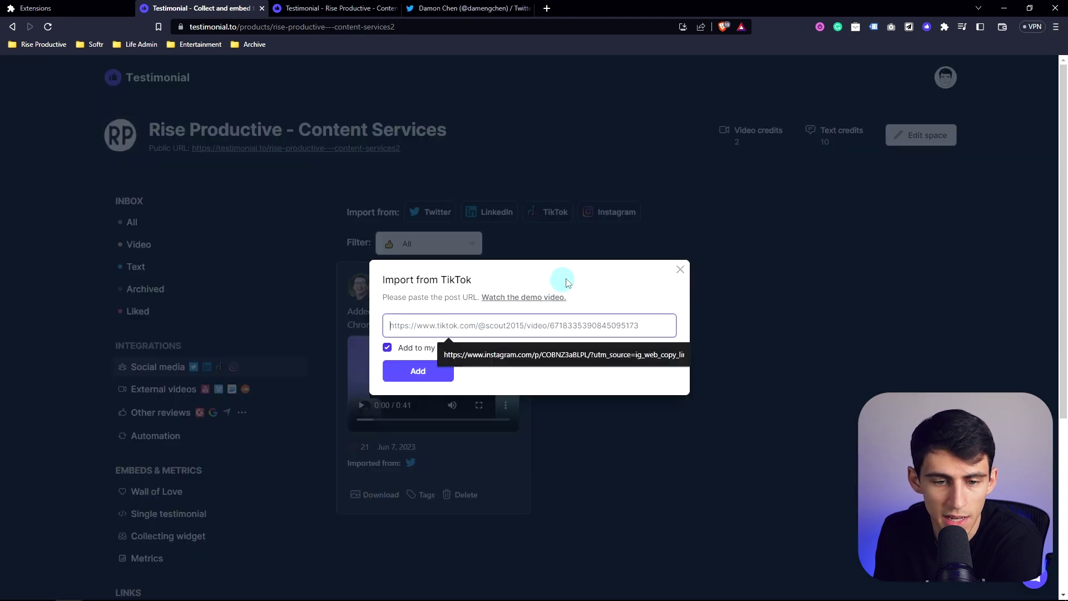
{"action": "left_click", "coordinate": [679, 268]}
{"action": "left_click", "coordinate": [617, 213]}
{"action": "left_click", "coordinate": [679, 270]}
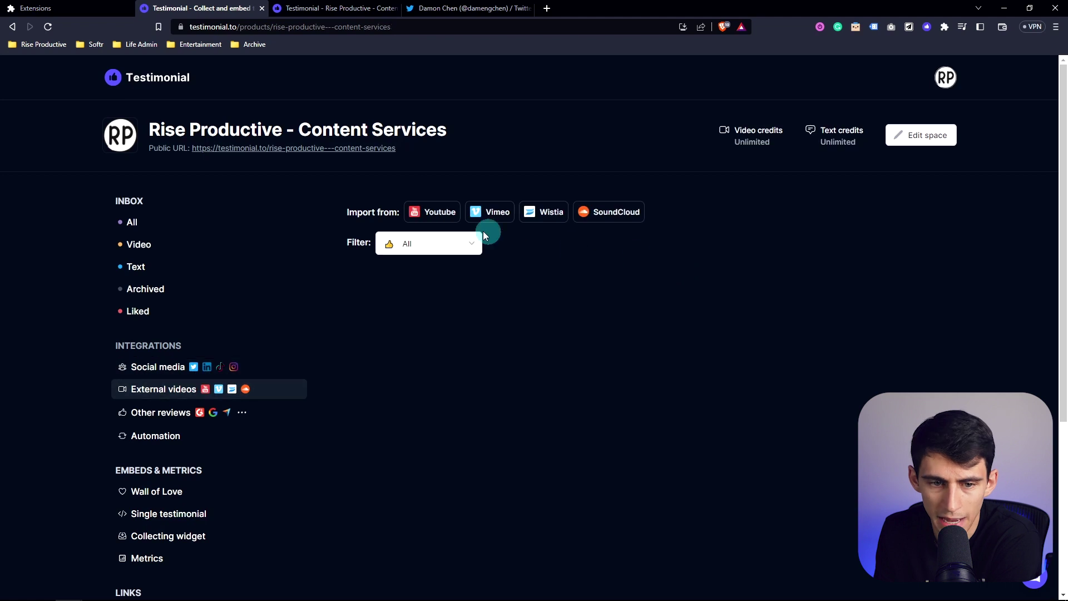
Check the YouTube, Vimeo and Twitter import dialogs, then dismiss them
{"action": "left_click", "coordinate": [417, 210]}
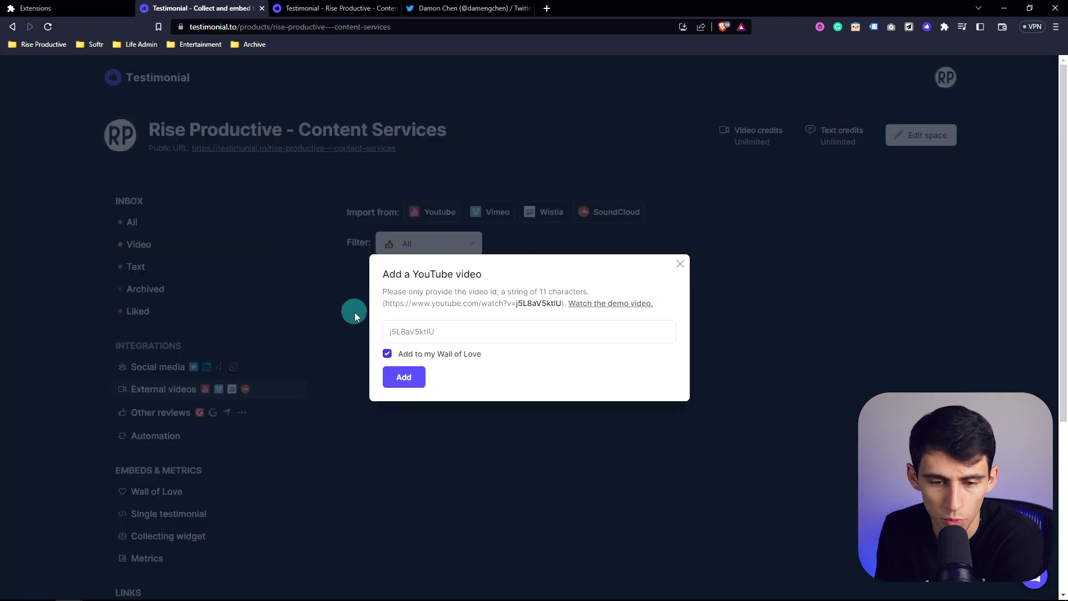
{"action": "left_click", "coordinate": [427, 332]}
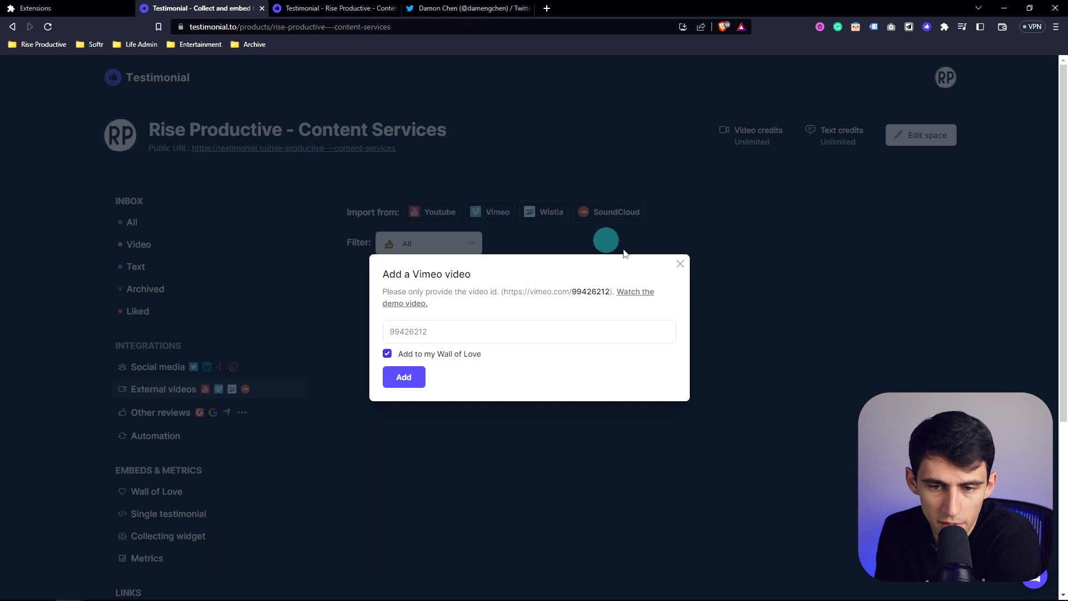
{"action": "left_click", "coordinate": [678, 264]}
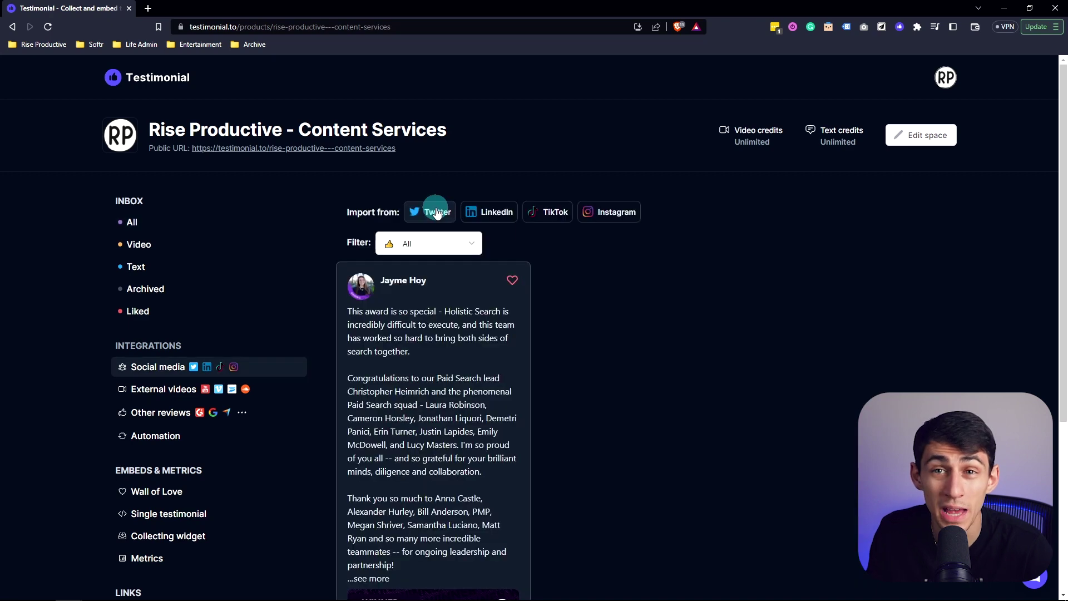
{"action": "left_click", "coordinate": [436, 212]}
{"action": "left_click", "coordinate": [618, 152]}
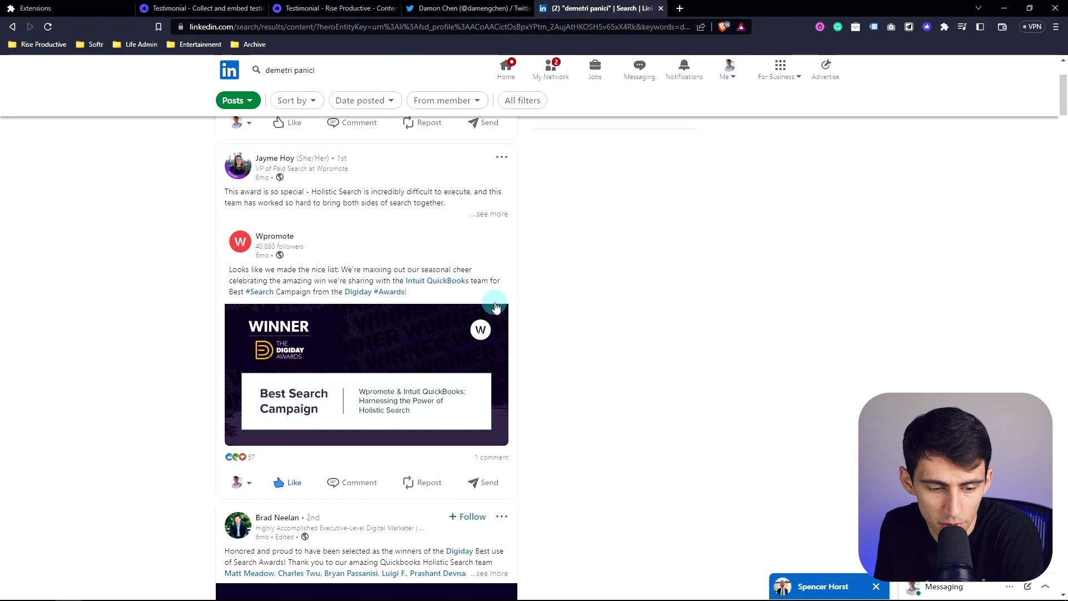
Add the Holistic Search award LinkedIn post as a testimonial to Rise Productive - Content Services
{"action": "scroll", "coordinate": [498, 250], "scroll_direction": "up", "scroll_amount": 1}
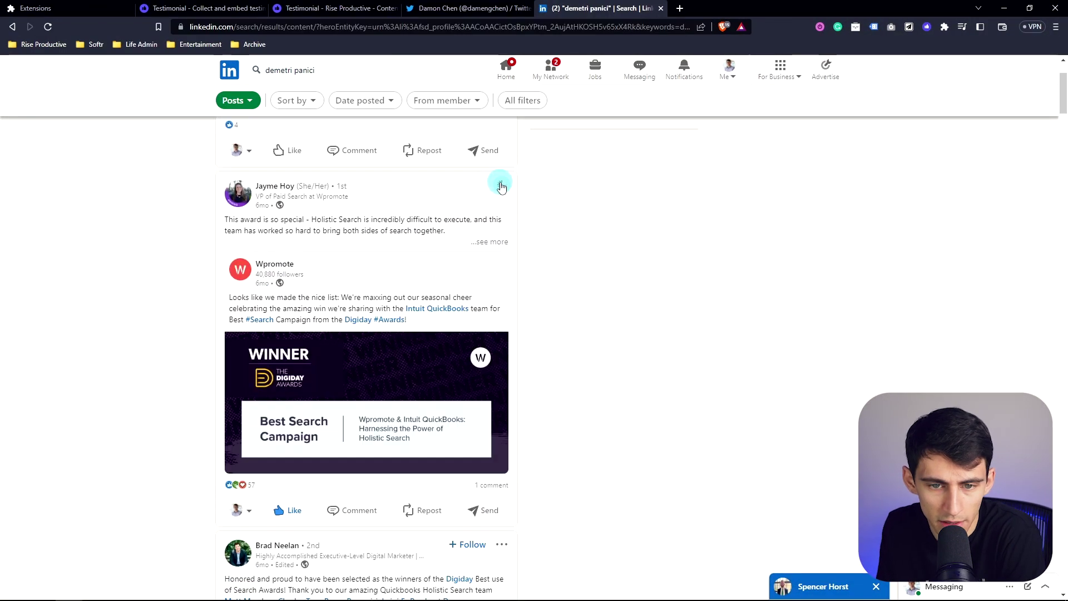
{"action": "left_click", "coordinate": [501, 184]}
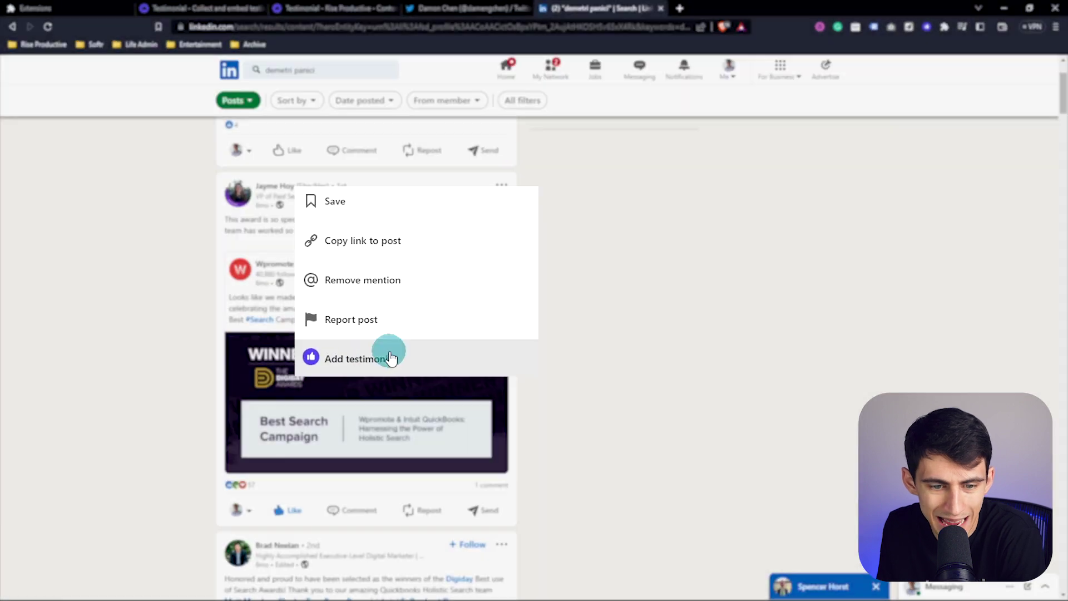
{"action": "left_click", "coordinate": [391, 357]}
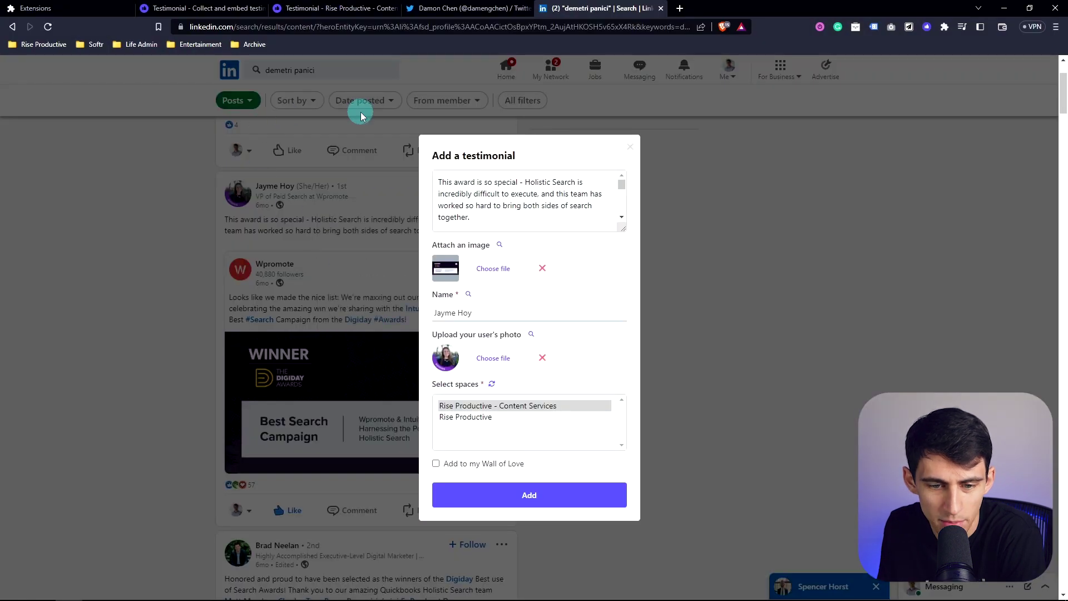
{"action": "scroll", "coordinate": [647, 344], "scroll_direction": "up", "scroll_amount": 1}
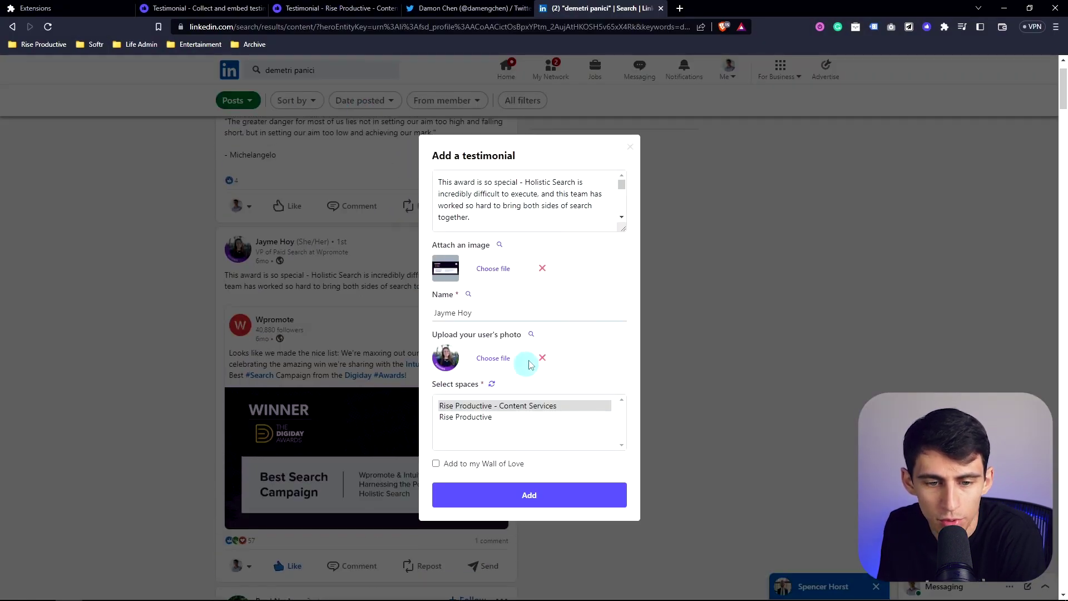
{"action": "left_click", "coordinate": [526, 497]}
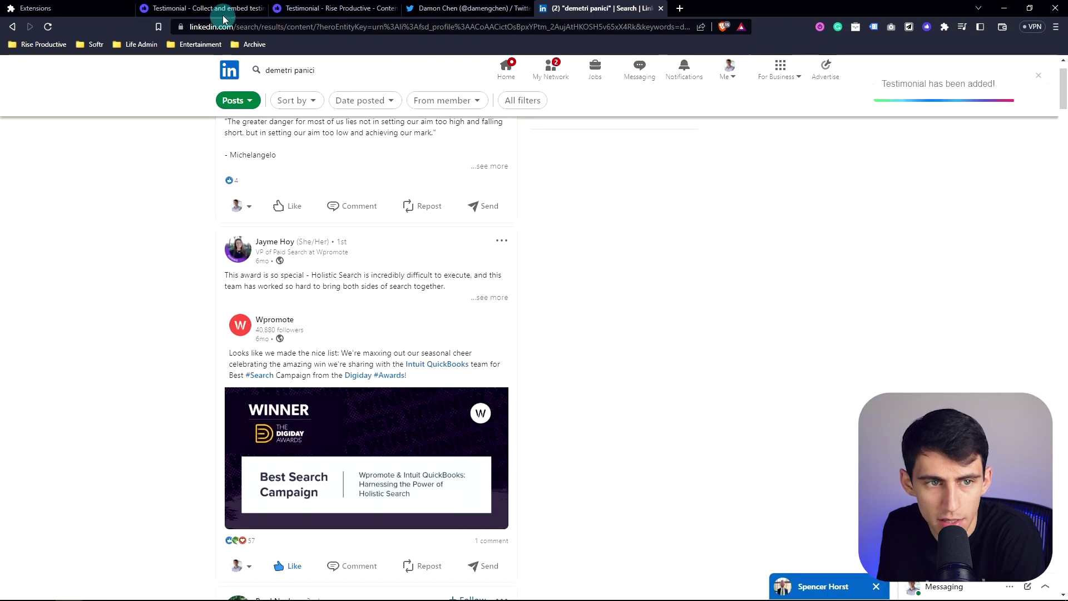
{"action": "left_click", "coordinate": [221, 12]}
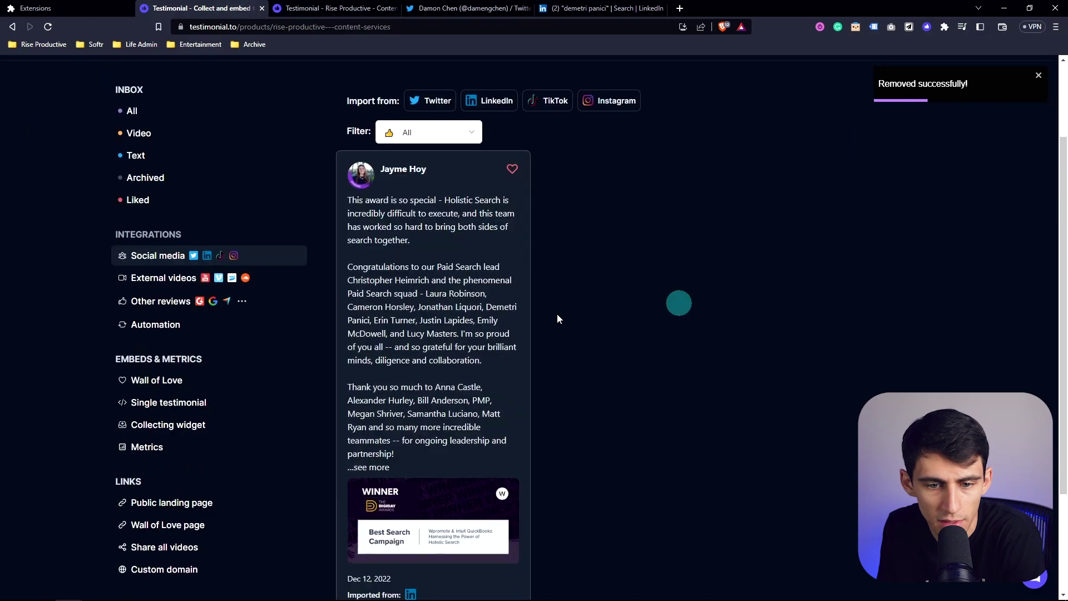
Start a Wall of Love embed from the sidebar's Embeds & Metrics section
{"action": "scroll", "coordinate": [500, 317], "scroll_direction": "down", "scroll_amount": 2}
{"action": "scroll", "coordinate": [528, 389], "scroll_direction": "up", "scroll_amount": 5}
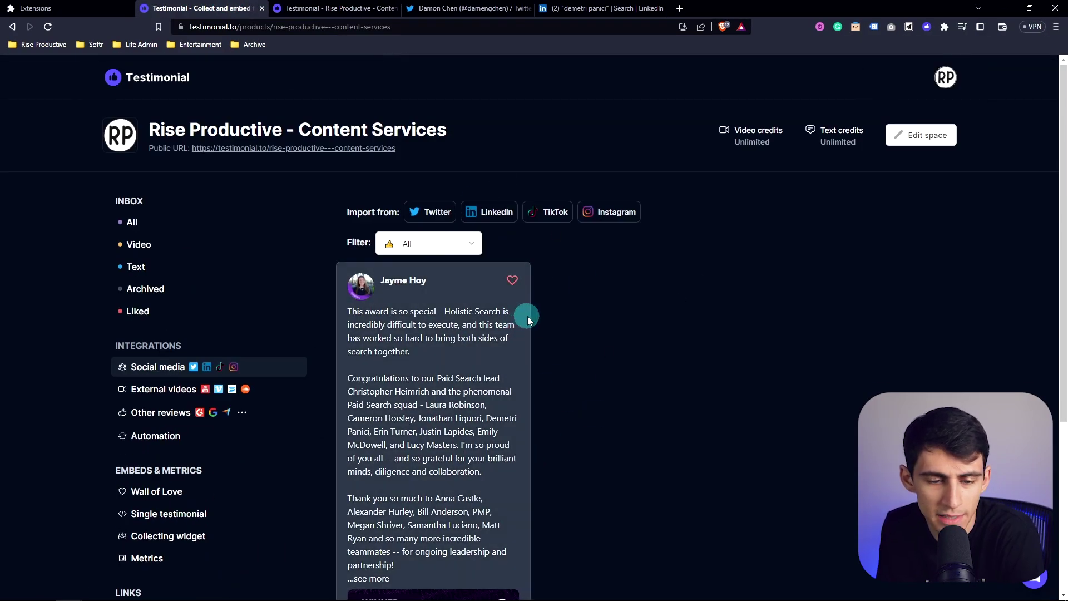
{"action": "scroll", "coordinate": [629, 292], "scroll_direction": "down", "scroll_amount": 2}
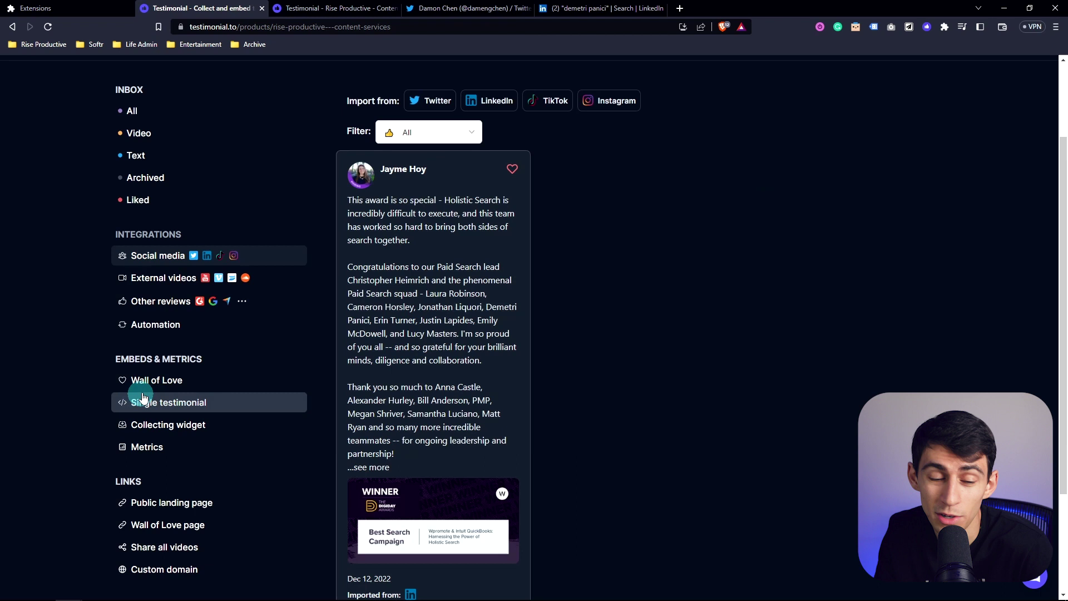
{"action": "left_click", "coordinate": [170, 379]}
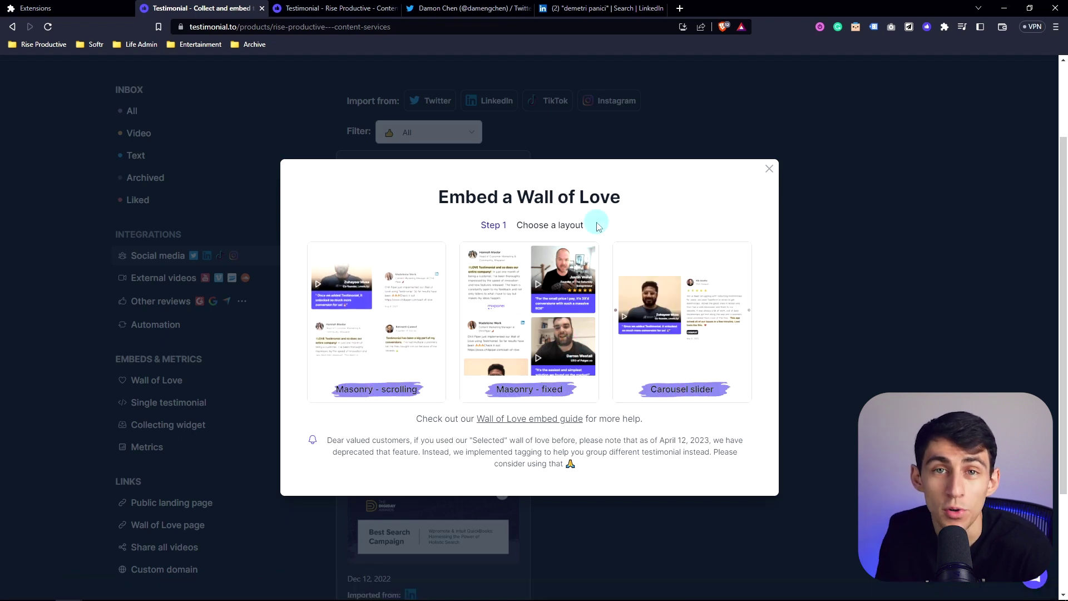
Choose the Masonry - fixed layout with 350px card width and expand More customization
{"action": "left_click", "coordinate": [545, 354]}
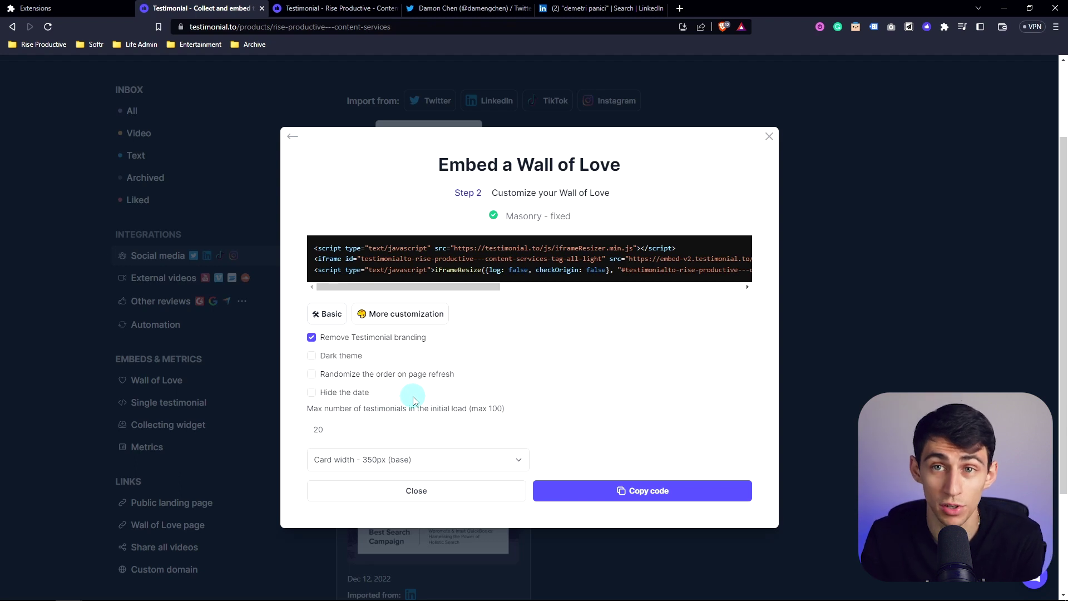
{"action": "left_click", "coordinate": [389, 459]}
{"action": "left_click", "coordinate": [389, 459]}
{"action": "left_click", "coordinate": [389, 459]}
{"action": "left_click", "coordinate": [388, 461]}
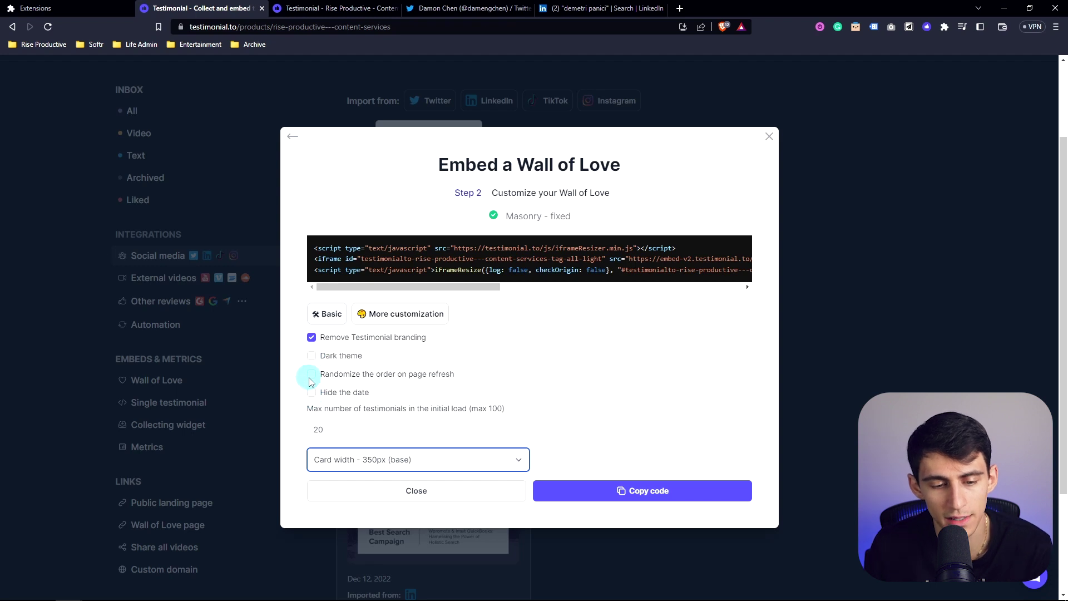
{"action": "left_click", "coordinate": [409, 314]}
{"action": "scroll", "coordinate": [588, 443], "scroll_direction": "down", "scroll_amount": 3}
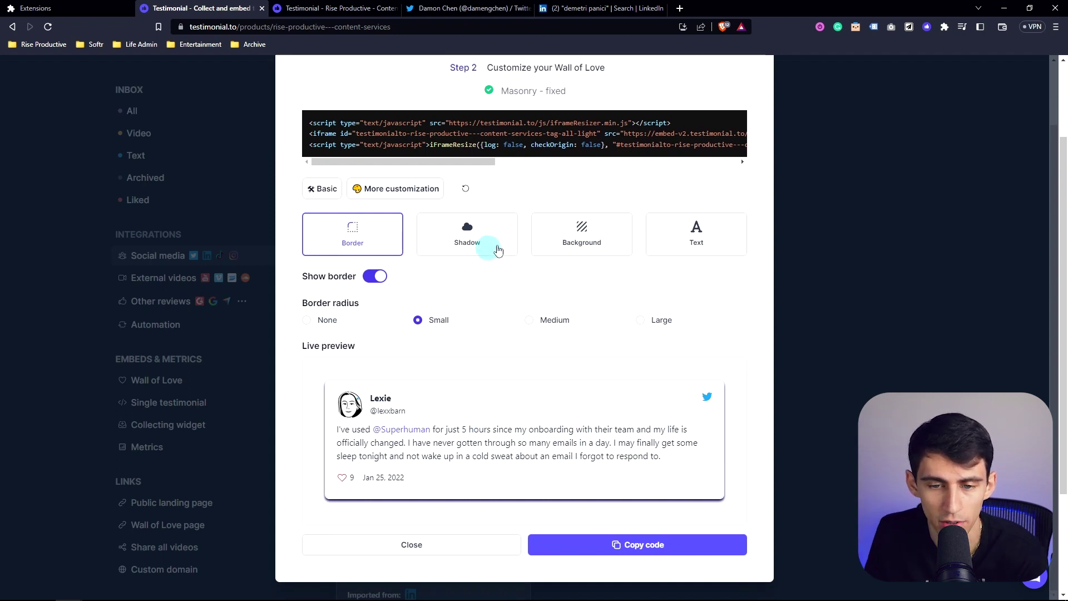
Preview a yellow link colour, revert it to 5D5DFF, and close the embed settings
{"action": "left_click", "coordinate": [571, 233]}
{"action": "left_click", "coordinate": [673, 236]}
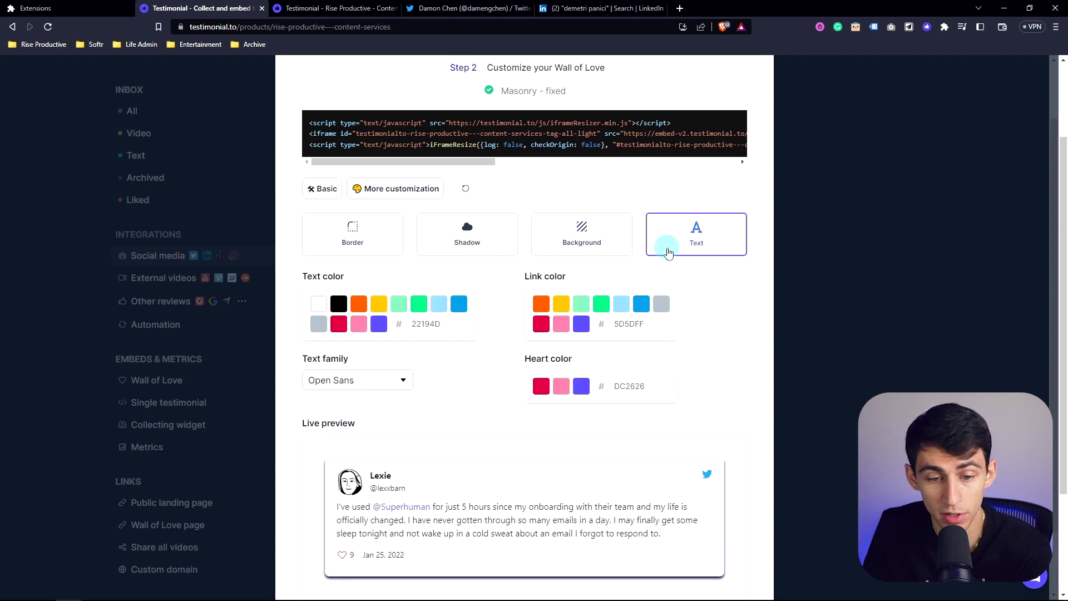
{"action": "left_click", "coordinate": [567, 299]}
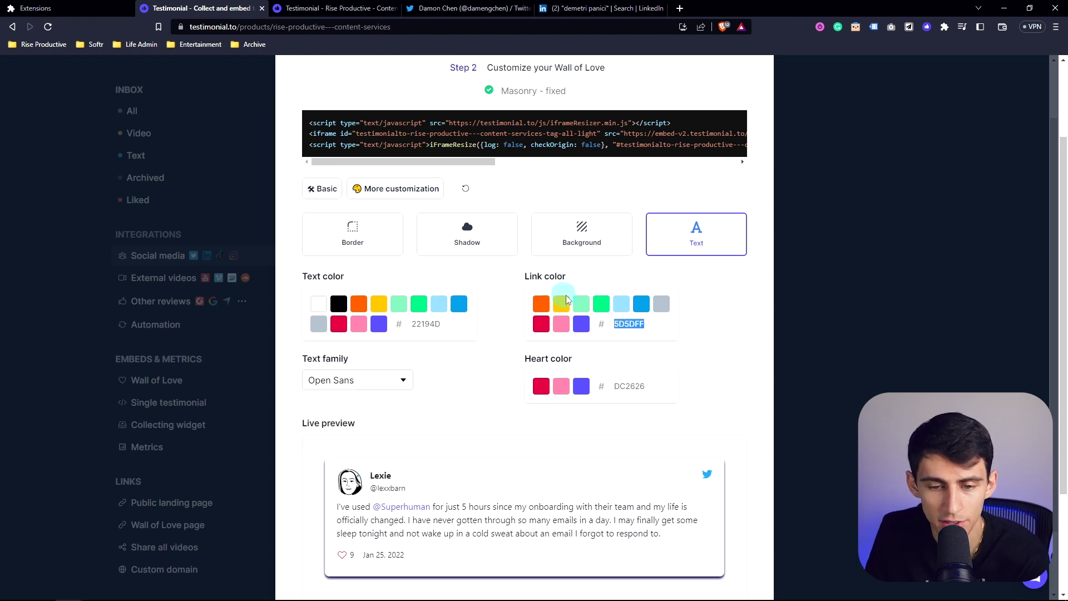
{"action": "left_click_drag", "start_coordinate": [629, 324], "coordinate": [656, 324]}
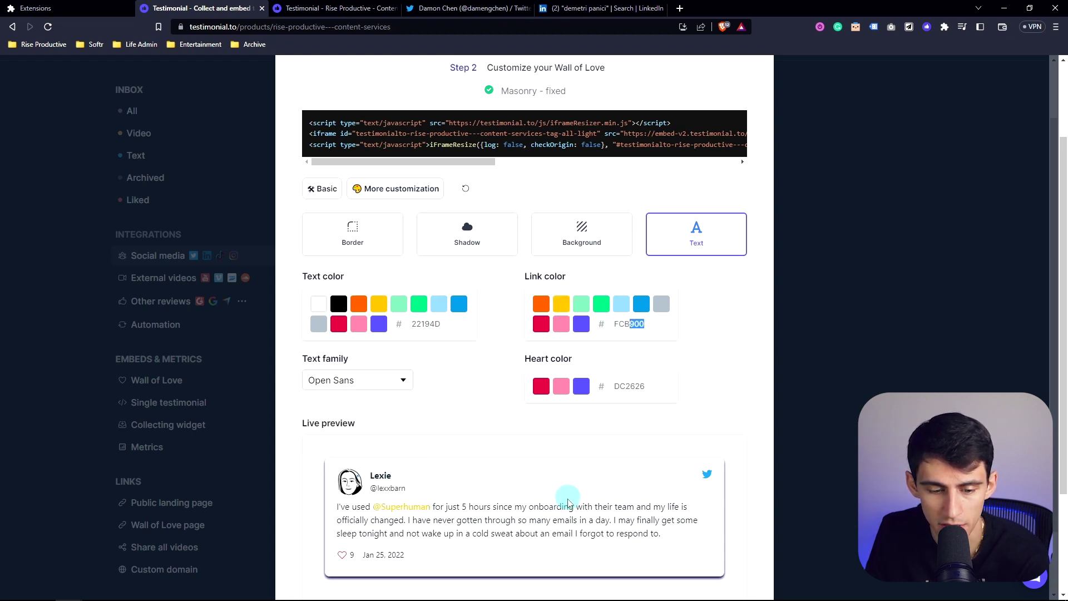
{"action": "left_click", "coordinate": [581, 324]}
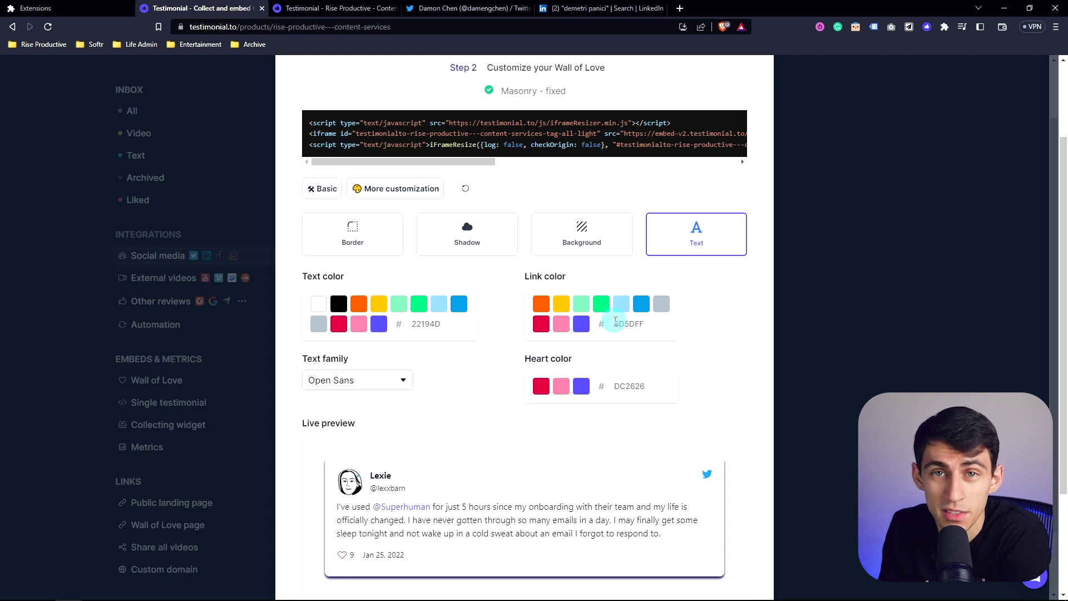
{"action": "left_click", "coordinate": [171, 409]}
Look over the Single testimonial and Collecting widget embed options
{"action": "left_click", "coordinate": [171, 409]}
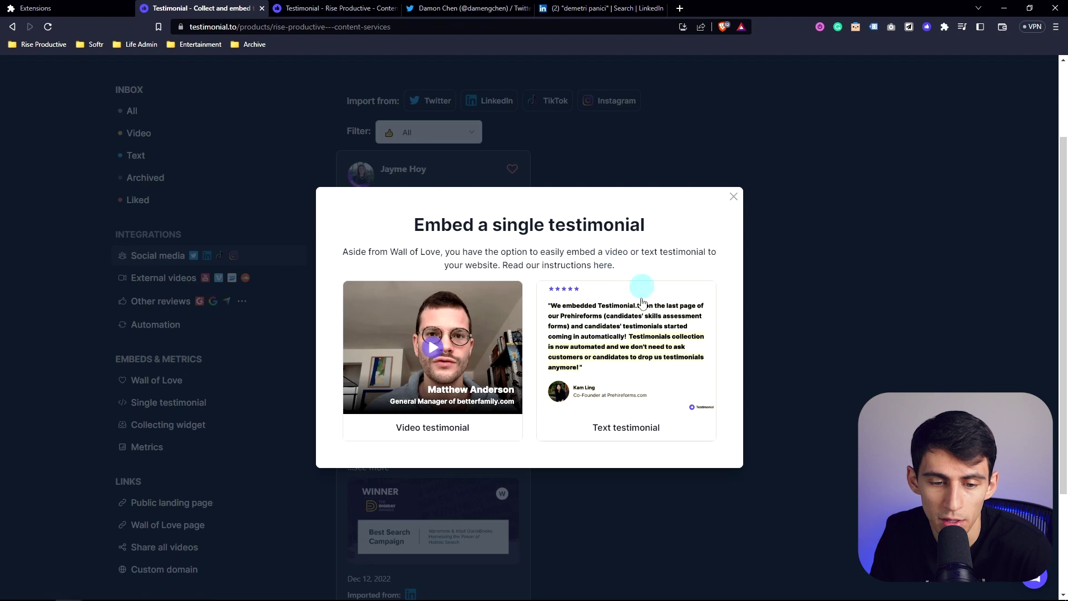
{"action": "left_click", "coordinate": [734, 200]}
{"action": "left_click", "coordinate": [184, 424]}
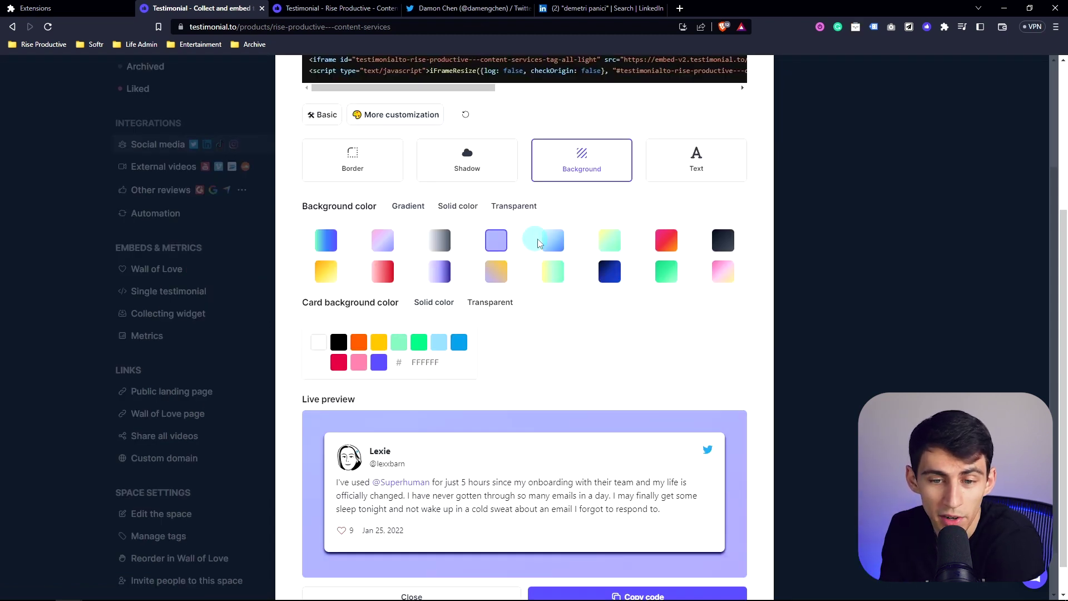
Give the Wall of Love a light-blue gradient background
{"action": "left_click", "coordinate": [553, 240]}
{"action": "scroll", "coordinate": [578, 334], "scroll_direction": "down", "scroll_amount": 1}
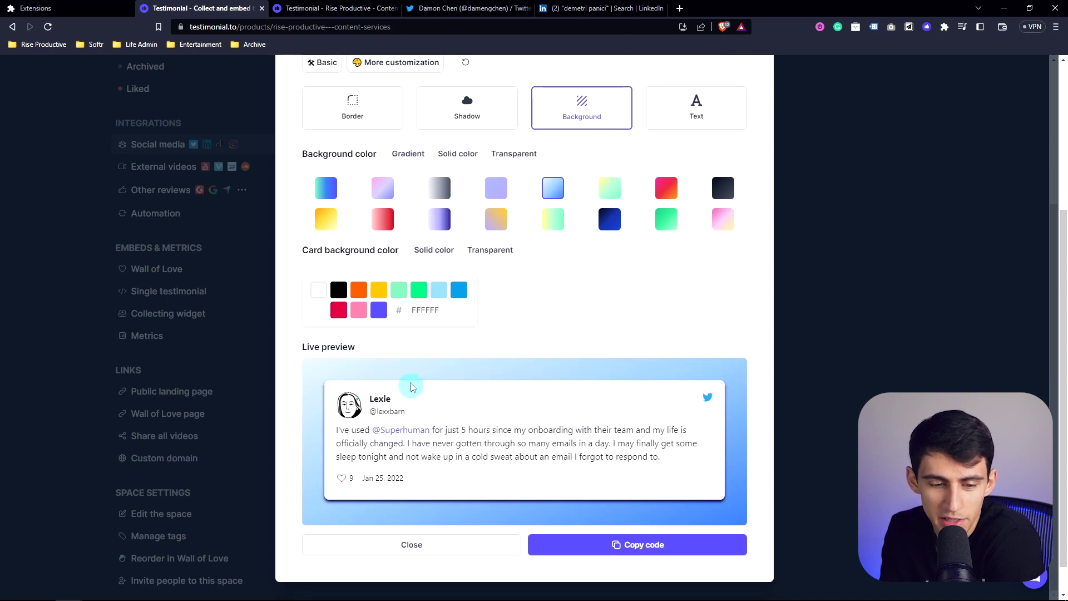
{"action": "scroll", "coordinate": [514, 399], "scroll_direction": "up", "scroll_amount": 2}
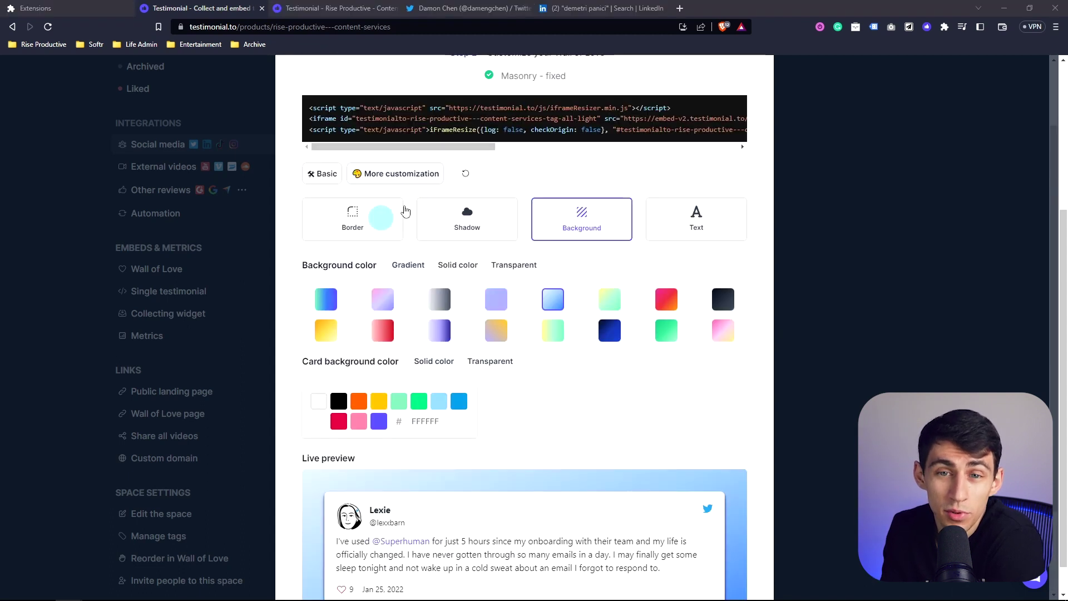
{"action": "scroll", "coordinate": [662, 539], "scroll_direction": "down", "scroll_amount": 2}
Copy the customized Masonry-fixed Wall of Love embed code
{"action": "left_click", "coordinate": [662, 544]}
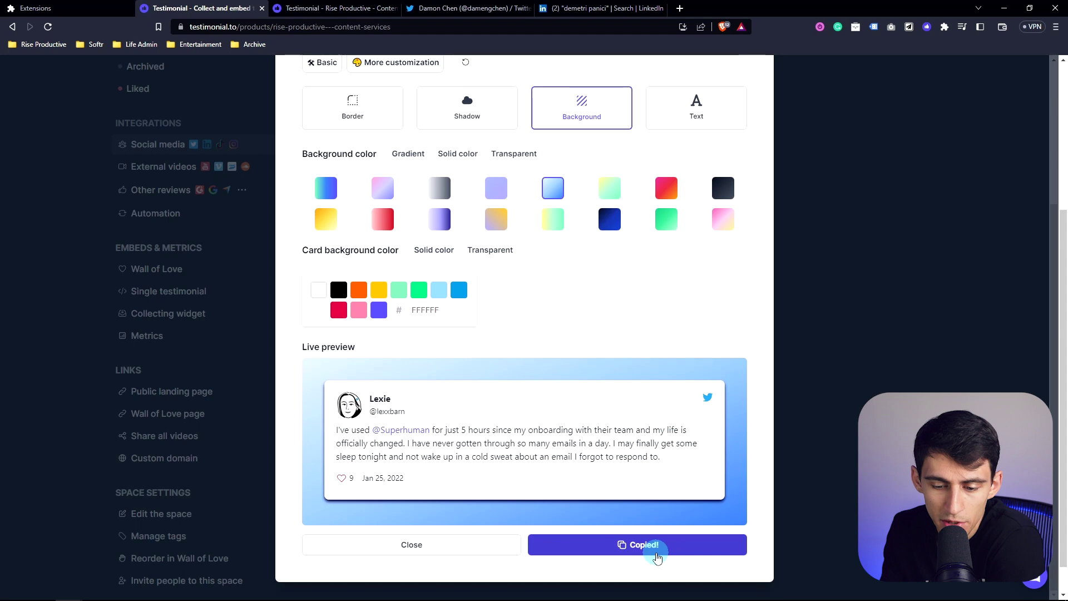
{"action": "scroll", "coordinate": [556, 334], "scroll_direction": "up", "scroll_amount": 3}
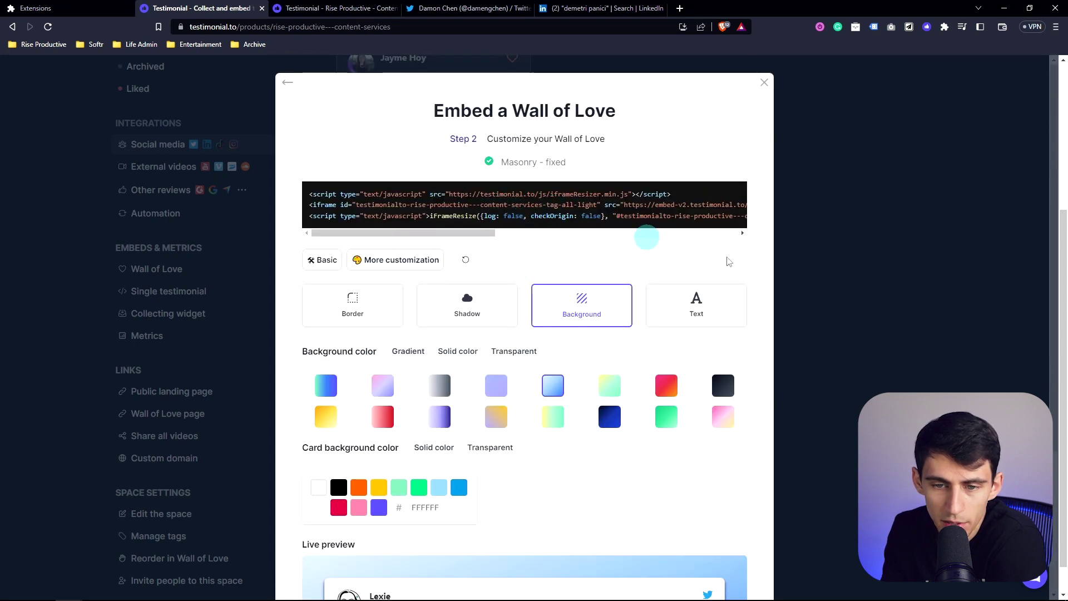
{"action": "left_click", "coordinate": [679, 9]}
Paste the Wall of Love embed code into a new pen's HTML panel at codepen.io/pen
{"action": "type", "text": "codepen.io/pen"}
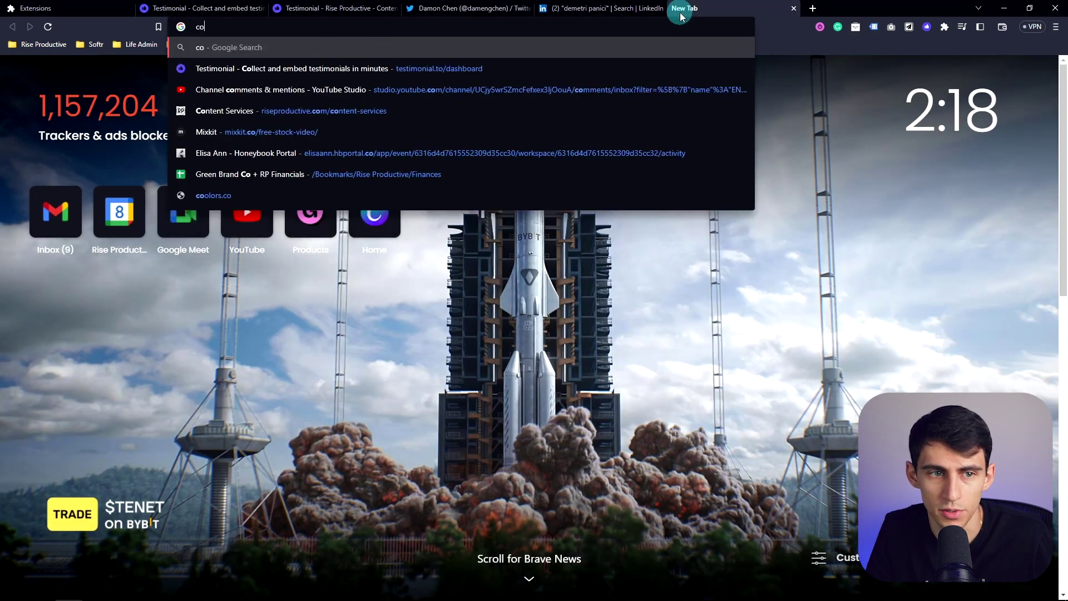
{"action": "key", "text": "Return"}
{"action": "left_click", "coordinate": [150, 210]}
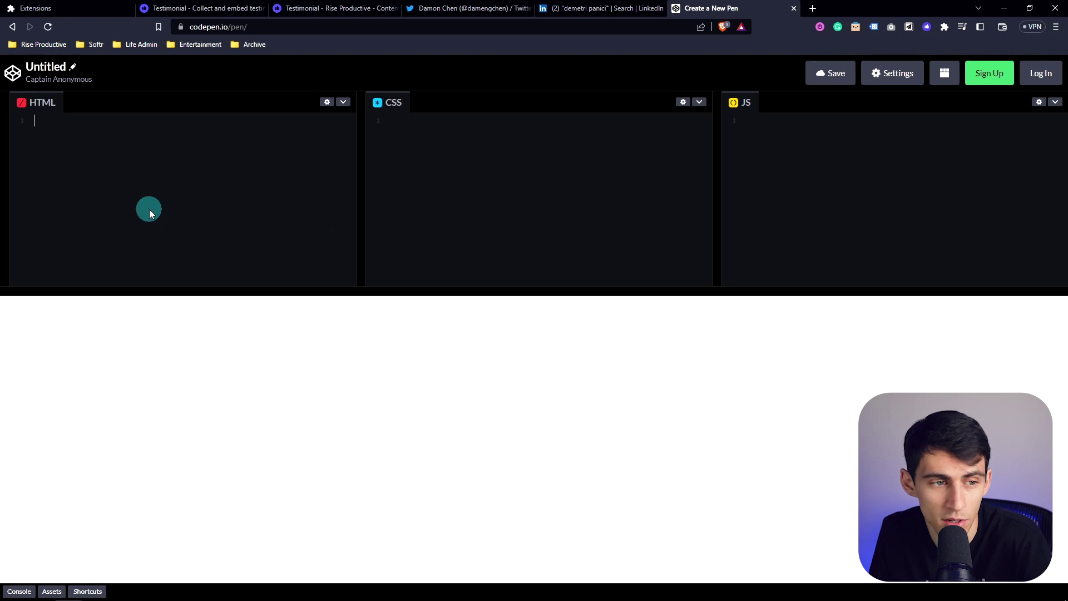
{"action": "key", "text": "ctrl+v"}
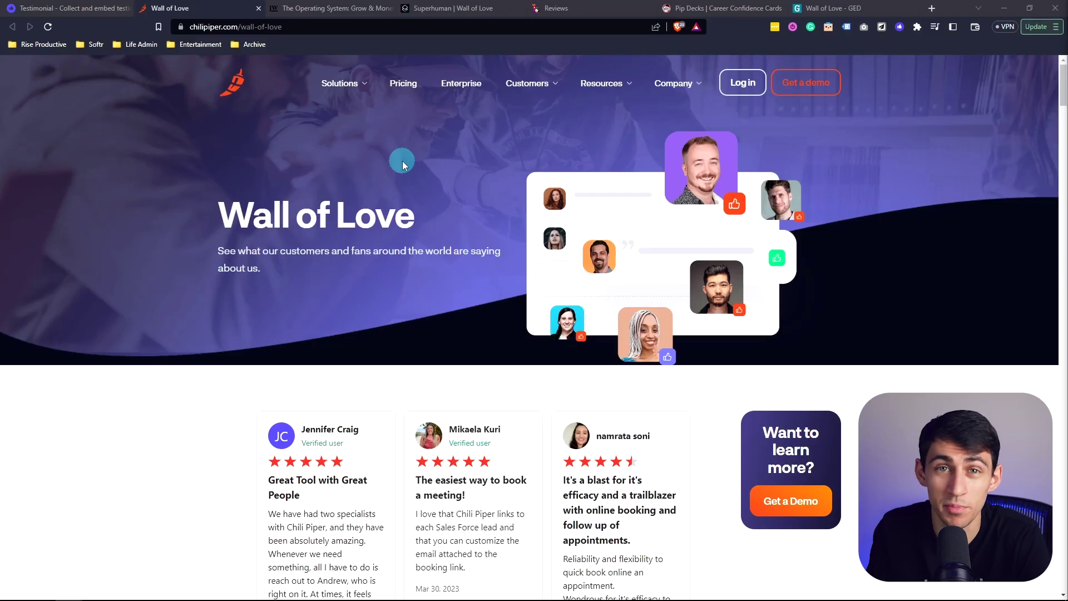
Scroll through the reviews on Chili Piper's Wall of Love page
{"action": "scroll", "coordinate": [402, 163], "scroll_direction": "down", "scroll_amount": 1}
{"action": "scroll", "coordinate": [371, 451], "scroll_direction": "up", "scroll_amount": 1}
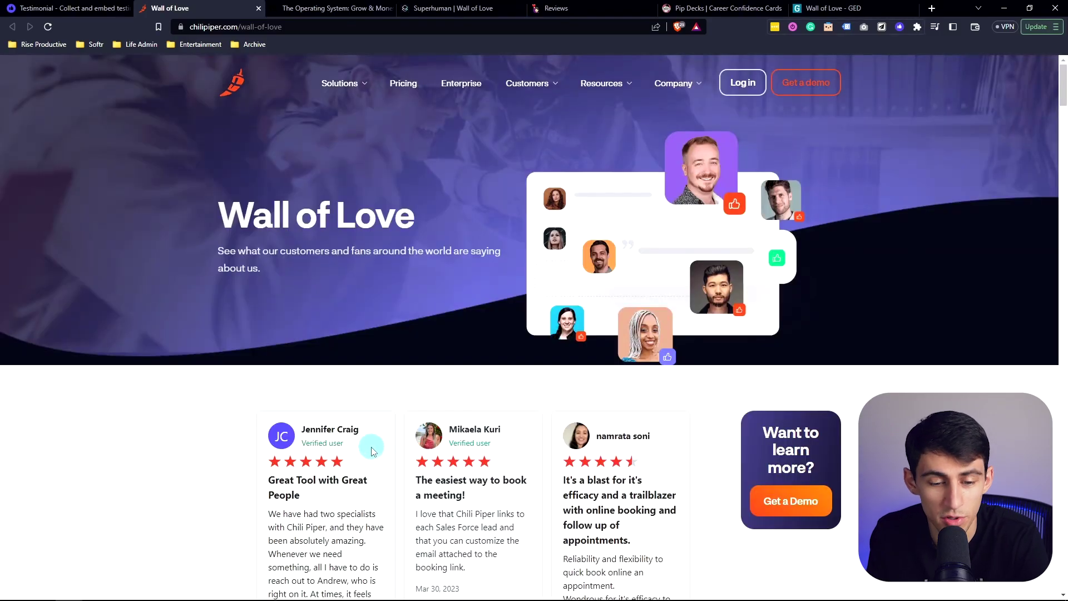
{"action": "scroll", "coordinate": [373, 451], "scroll_direction": "down", "scroll_amount": 20}
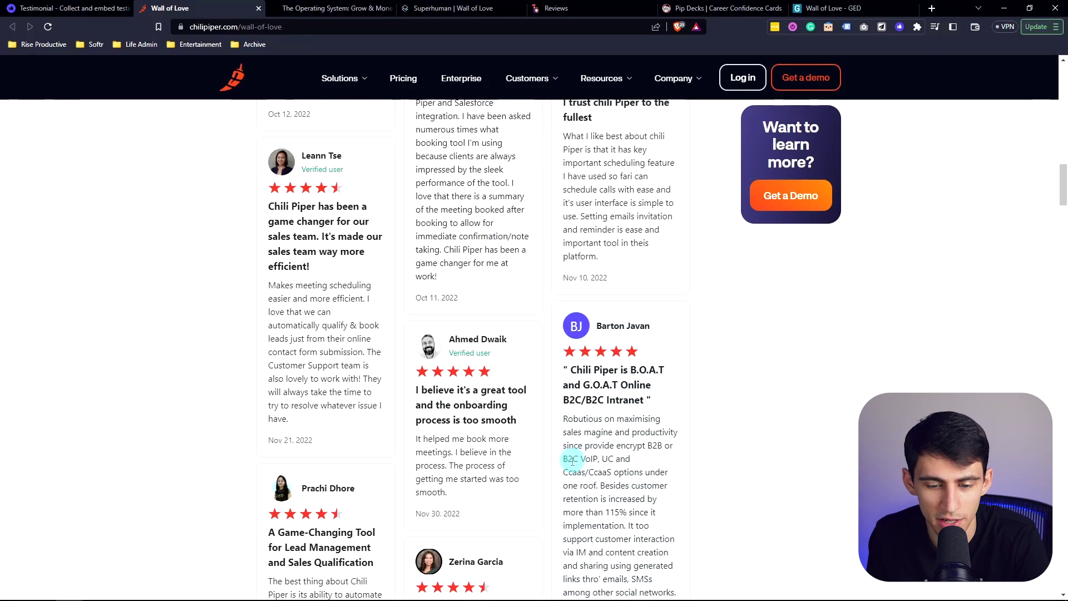
{"action": "scroll", "coordinate": [492, 465], "scroll_direction": "down", "scroll_amount": 4}
{"action": "scroll", "coordinate": [473, 466], "scroll_direction": "up", "scroll_amount": 9}
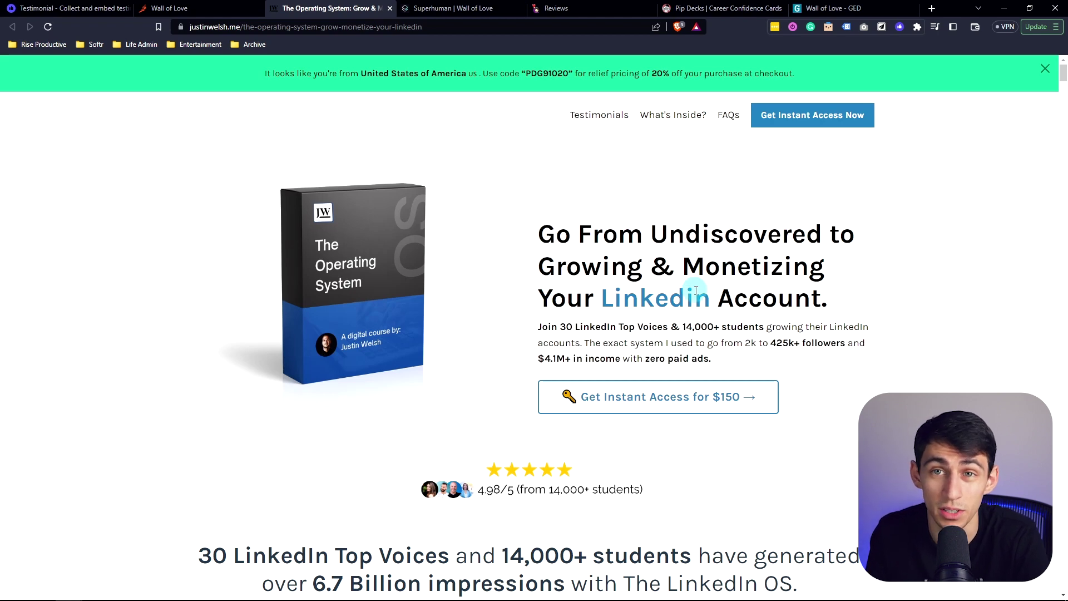
Scroll the Justin Welsh course testimonials, jump back to the top, and switch to Superhuman's Wall of Love
{"action": "scroll", "coordinate": [695, 290], "scroll_direction": "down", "scroll_amount": 8}
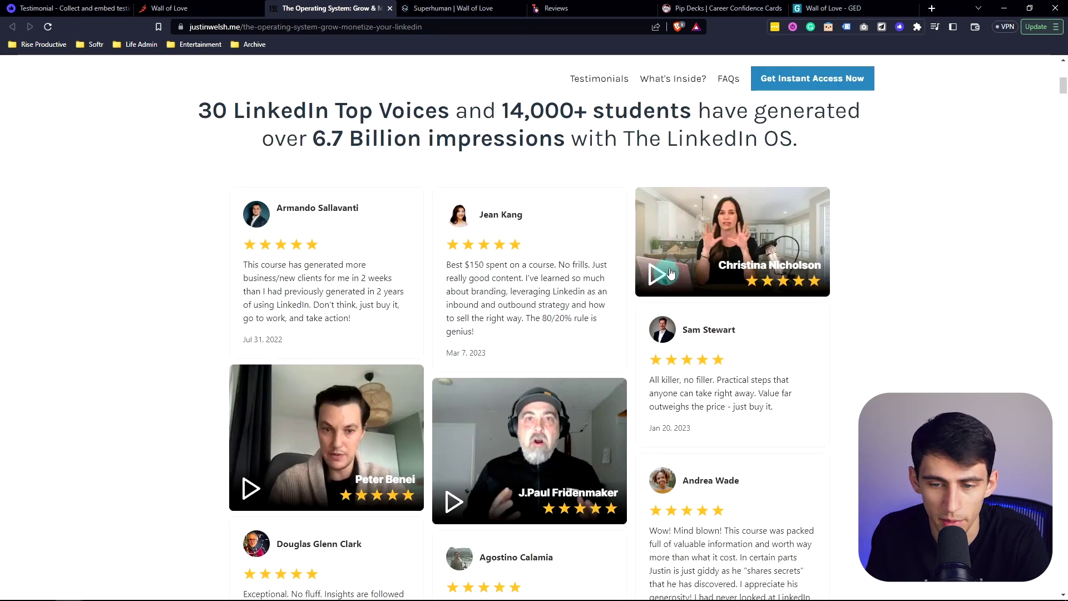
{"action": "scroll", "coordinate": [640, 340], "scroll_direction": "down", "scroll_amount": 10}
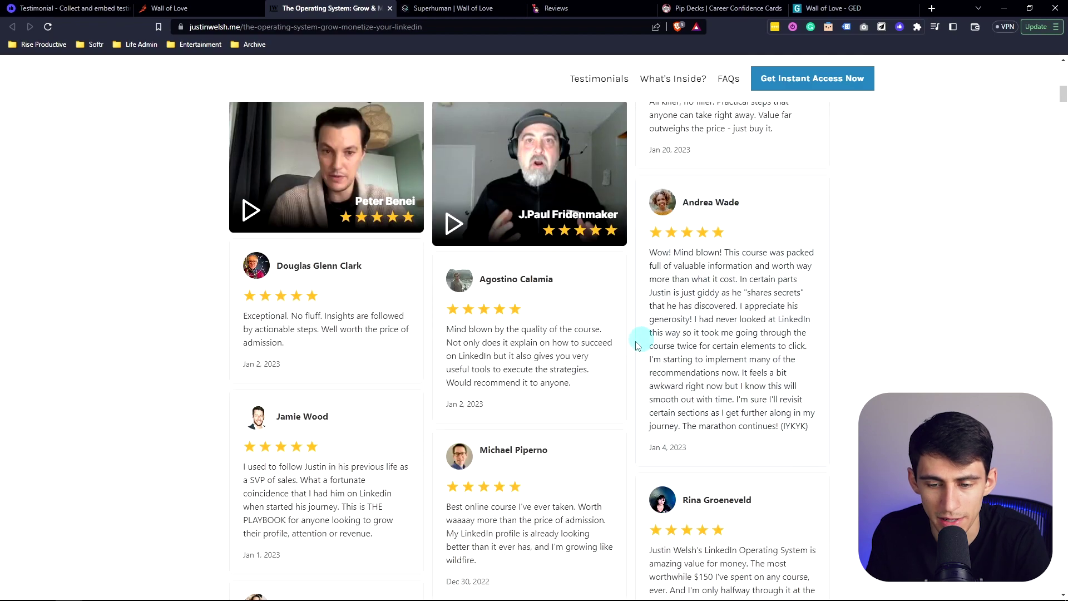
{"action": "scroll", "coordinate": [556, 388], "scroll_direction": "down", "scroll_amount": 15}
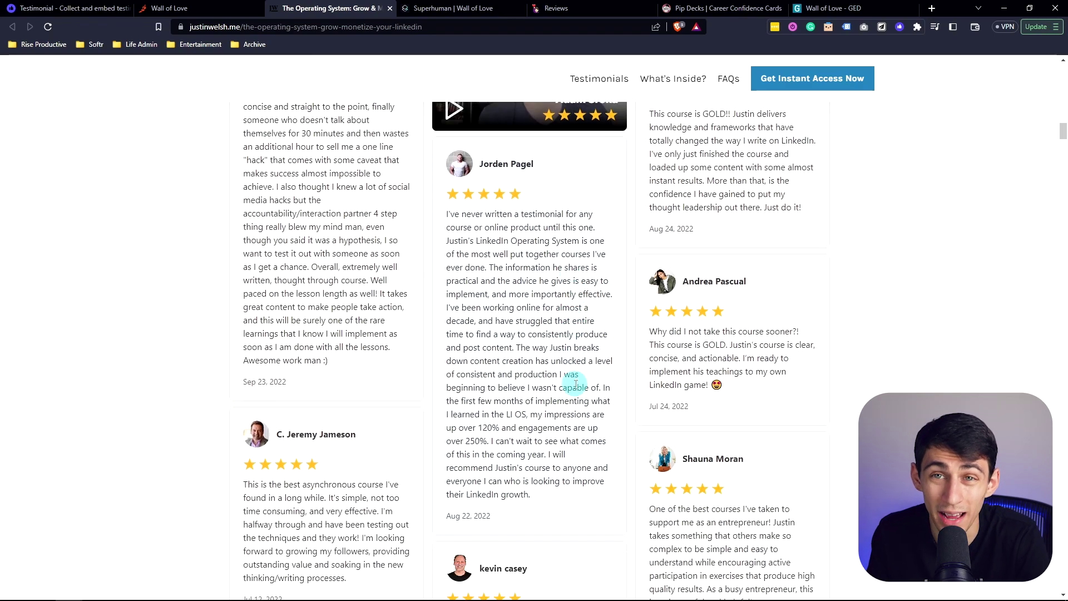
{"action": "key", "text": "Home"}
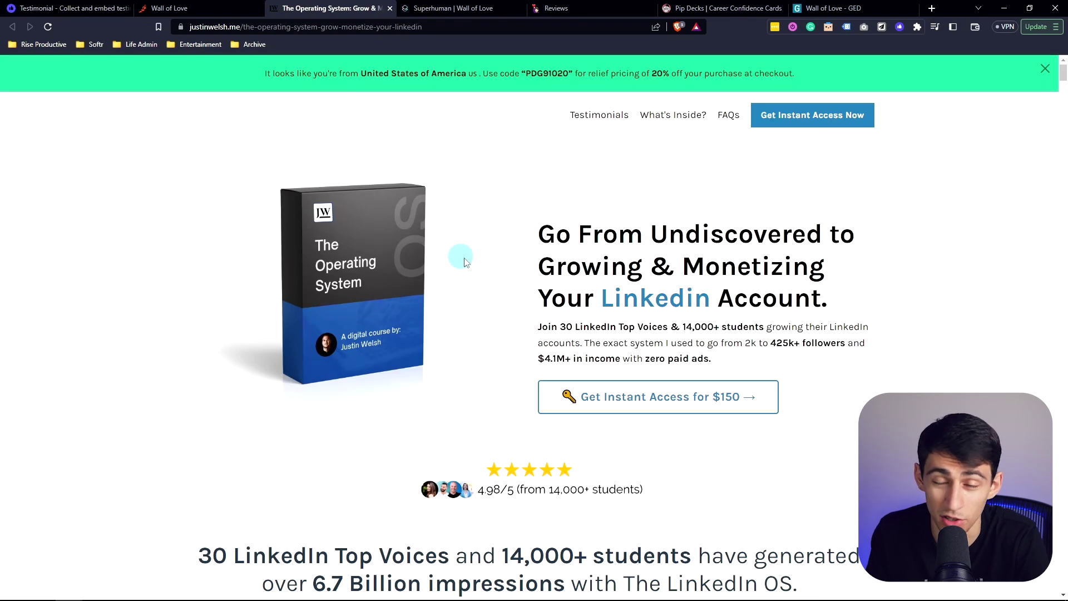
{"action": "key", "text": "ctrl+Tab"}
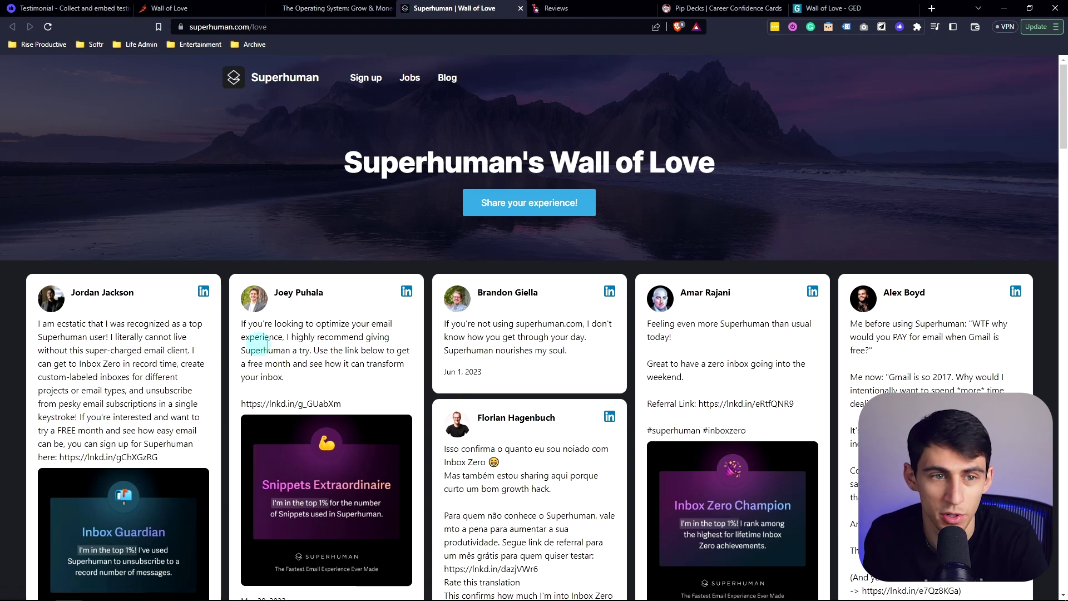
Browse Superhuman's Wall of Love cards, return to the top, and switch to the Dating by Blaine reviews
{"action": "scroll", "coordinate": [354, 420], "scroll_direction": "down", "scroll_amount": 1}
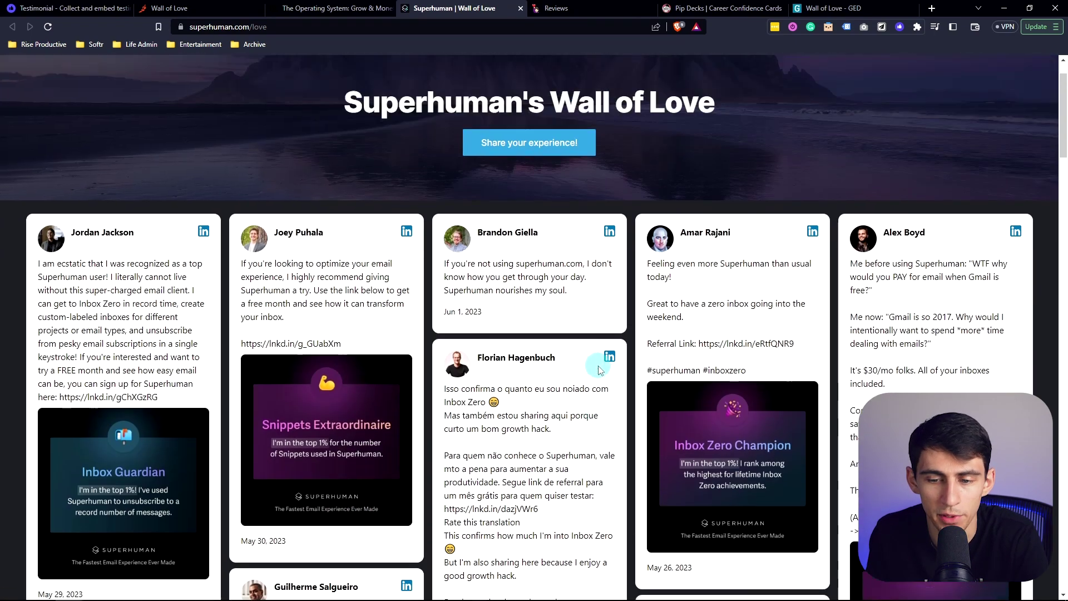
{"action": "scroll", "coordinate": [511, 279], "scroll_direction": "up", "scroll_amount": 1}
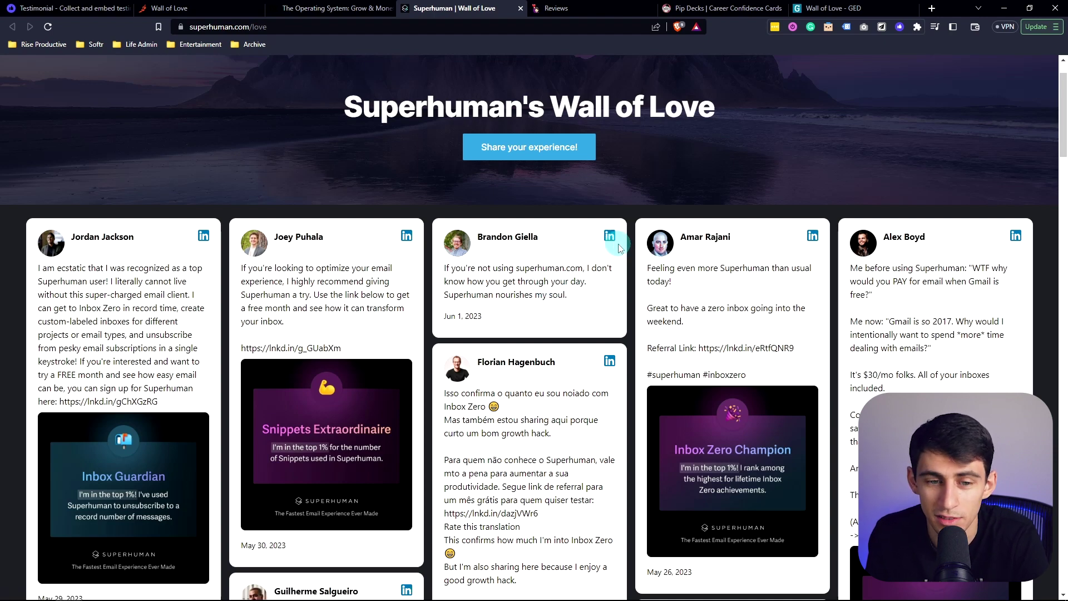
{"action": "scroll", "coordinate": [620, 247], "scroll_direction": "down", "scroll_amount": 15}
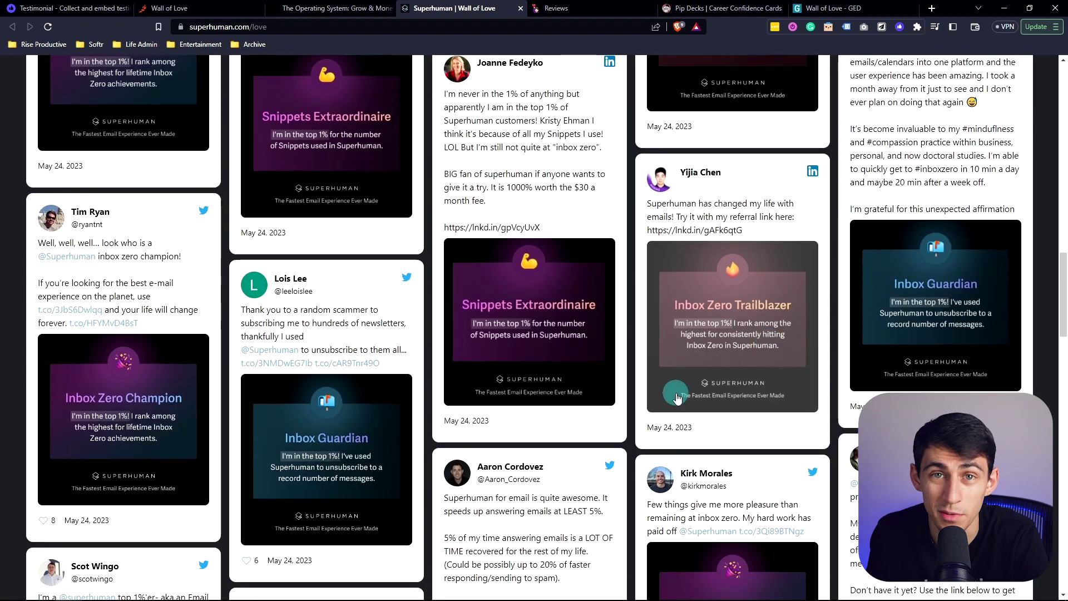
{"action": "key", "text": "Home"}
{"action": "key", "text": "ctrl+Tab"}
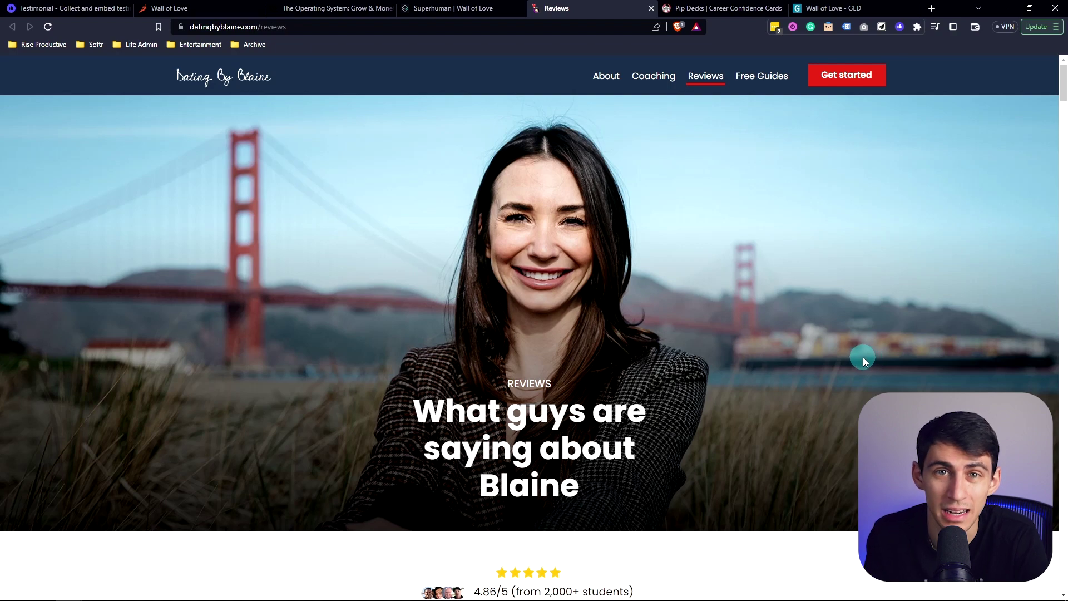
Scroll down through the Dating by Blaine client review stories and videos
{"action": "scroll", "coordinate": [812, 356], "scroll_direction": "down", "scroll_amount": 7}
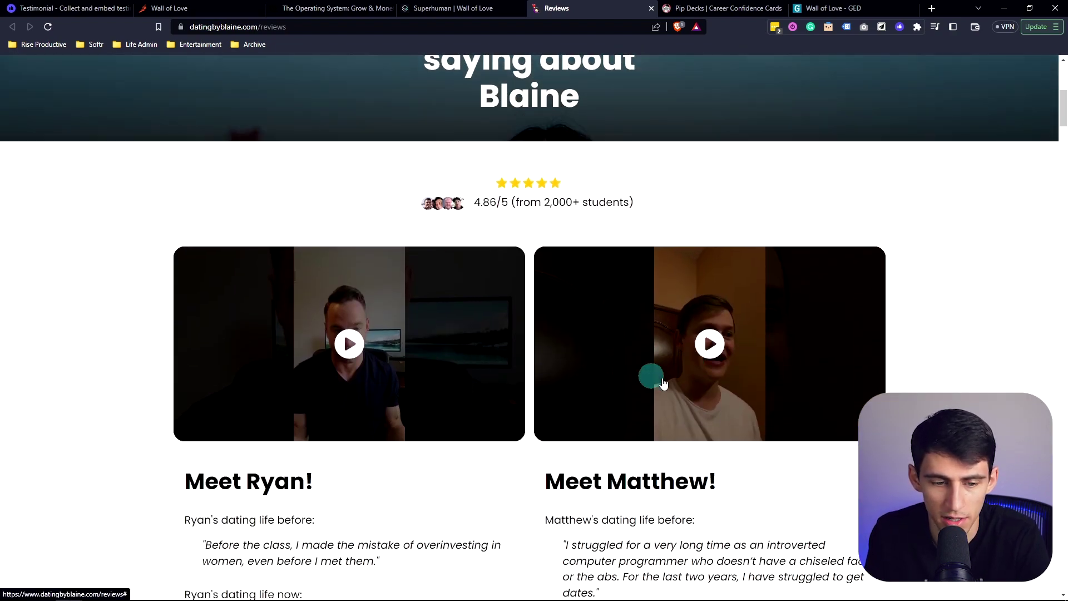
{"action": "scroll", "coordinate": [662, 379], "scroll_direction": "down", "scroll_amount": 1}
{"action": "scroll", "coordinate": [678, 383], "scroll_direction": "down", "scroll_amount": 18}
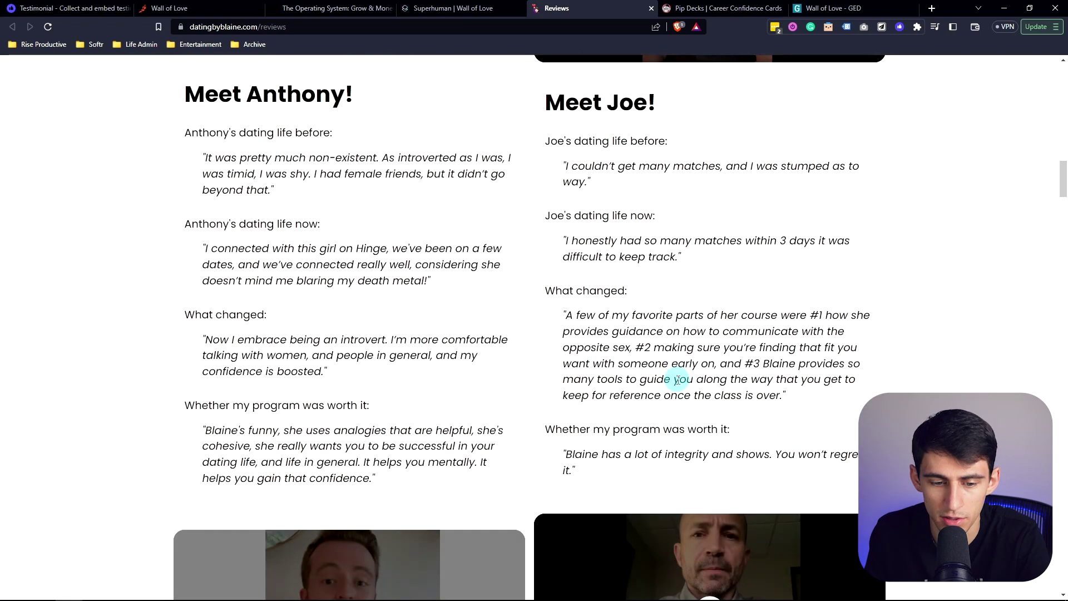
{"action": "scroll", "coordinate": [584, 406], "scroll_direction": "down", "scroll_amount": 15}
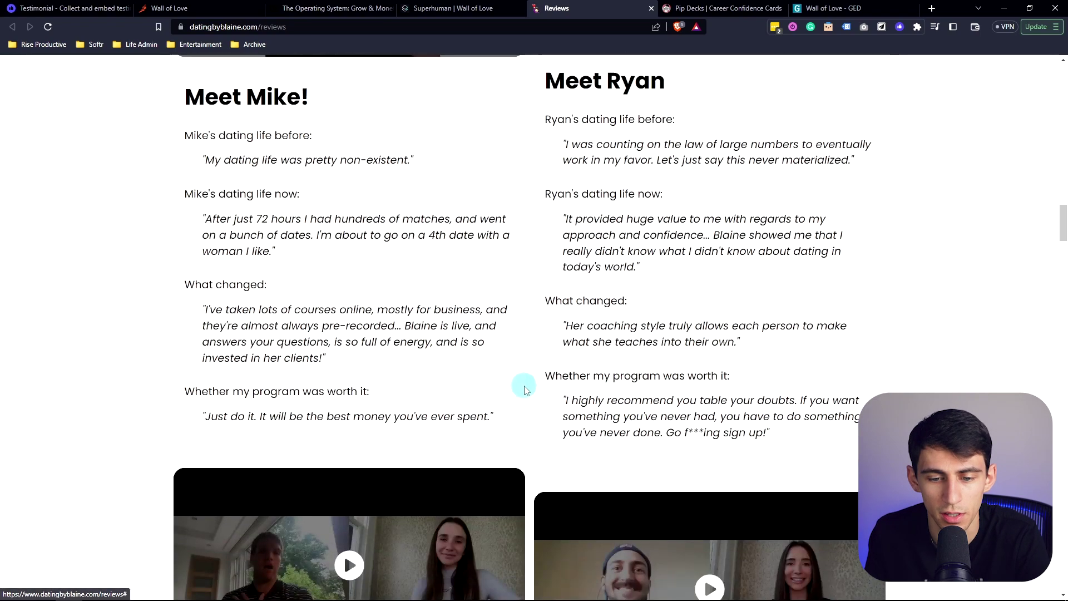
{"action": "scroll", "coordinate": [527, 392], "scroll_direction": "down", "scroll_amount": 10}
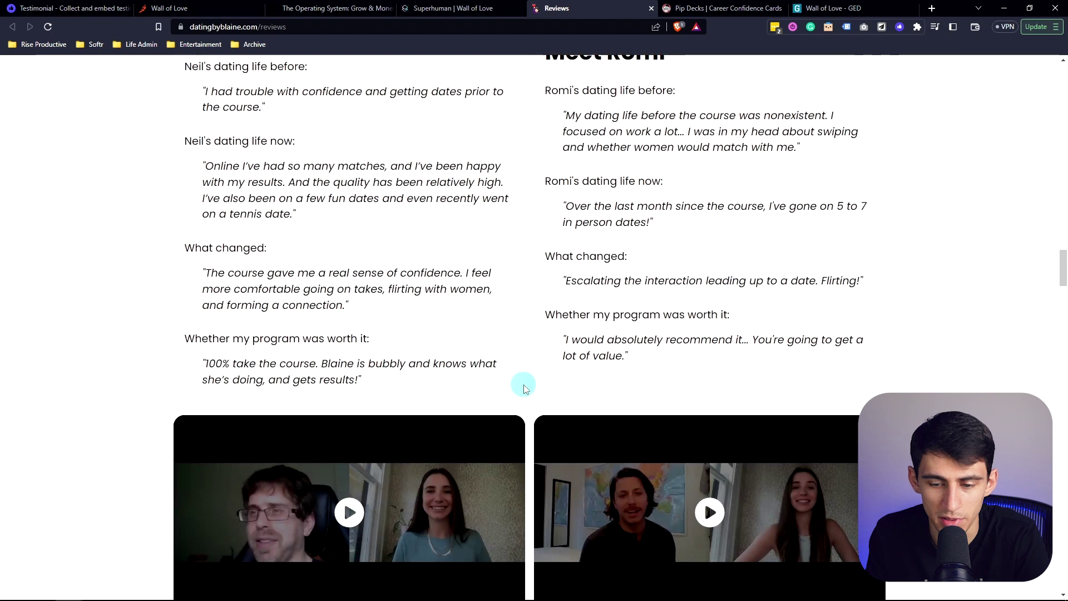
{"action": "scroll", "coordinate": [700, 380], "scroll_direction": "down", "scroll_amount": 2}
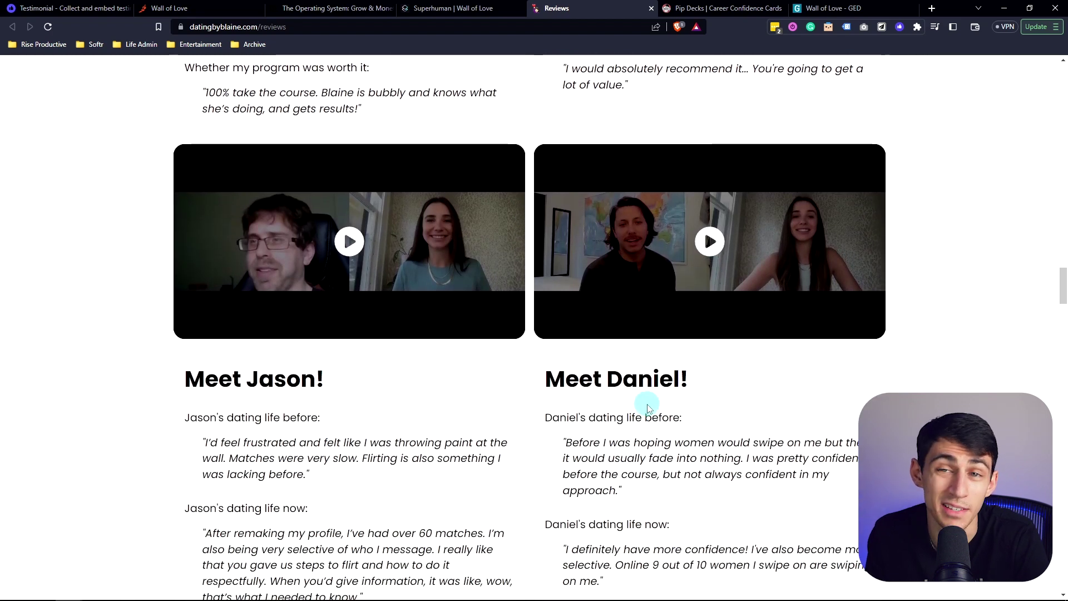
{"action": "scroll", "coordinate": [647, 407], "scroll_direction": "down", "scroll_amount": 1}
{"action": "scroll", "coordinate": [647, 407], "scroll_direction": "down", "scroll_amount": 15}
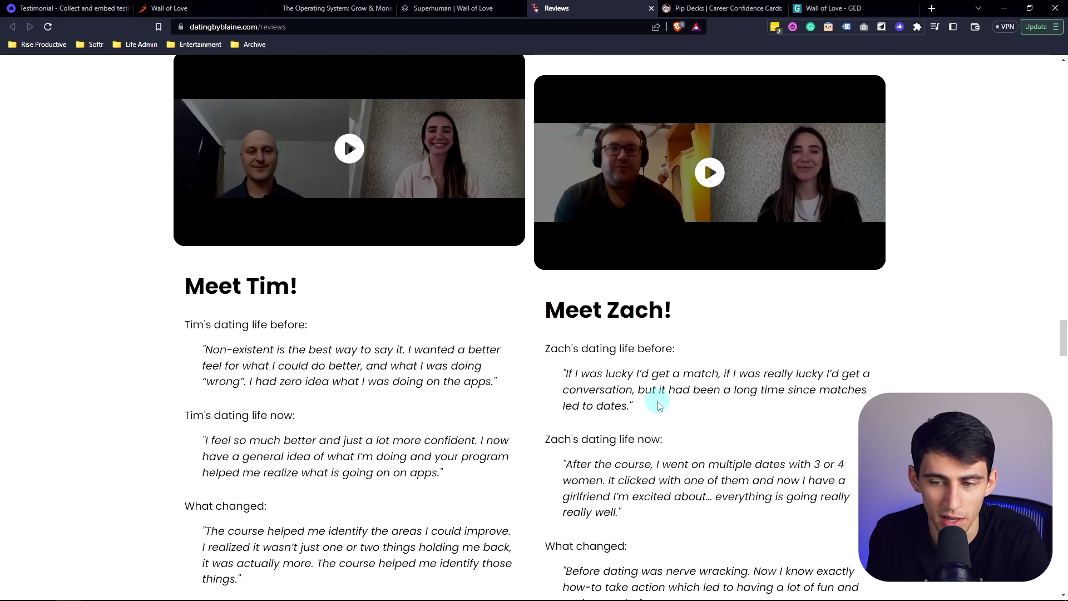
{"action": "scroll", "coordinate": [659, 401], "scroll_direction": "down", "scroll_amount": 1}
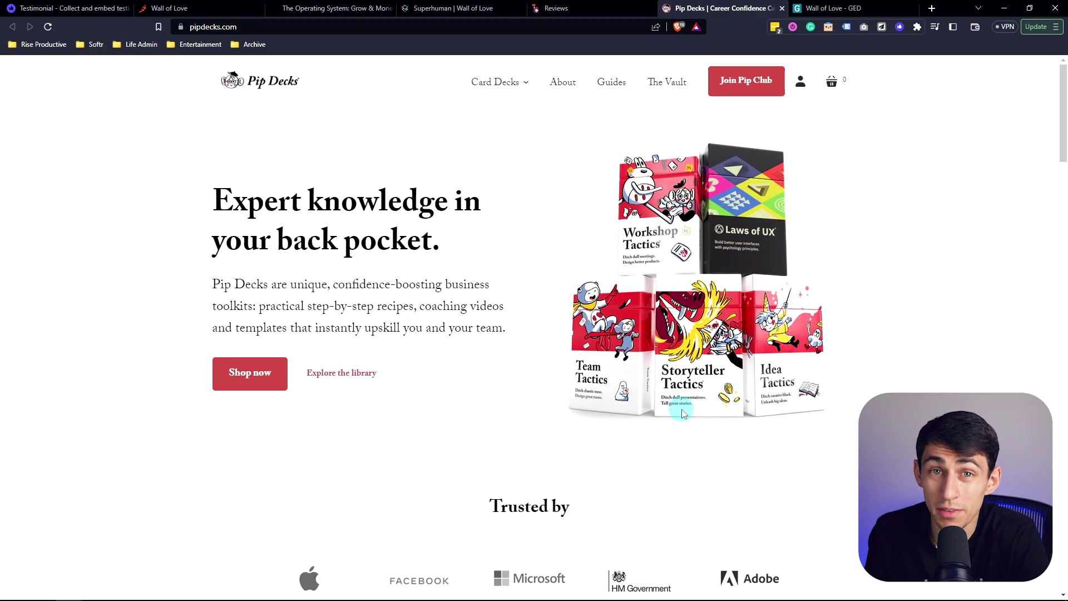
Scroll down the Pip Decks homepage to its fan testimonials section
{"action": "scroll", "coordinate": [478, 306], "scroll_direction": "down", "scroll_amount": 20}
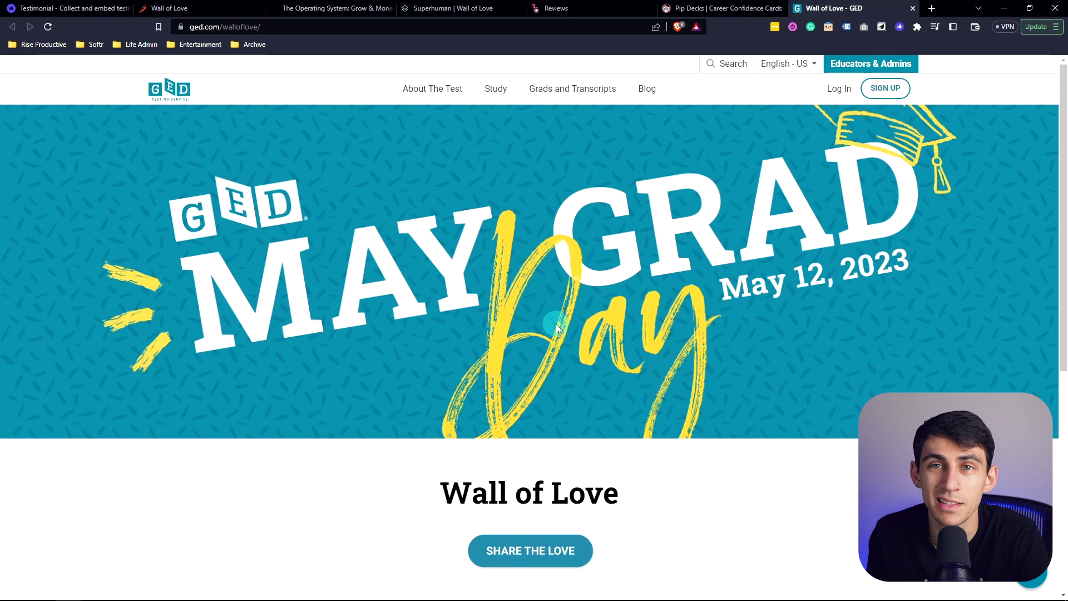
Scroll through GED's masonry grid of graduate photo, video and text testimonials
{"action": "scroll", "coordinate": [566, 408], "scroll_direction": "down", "scroll_amount": 9}
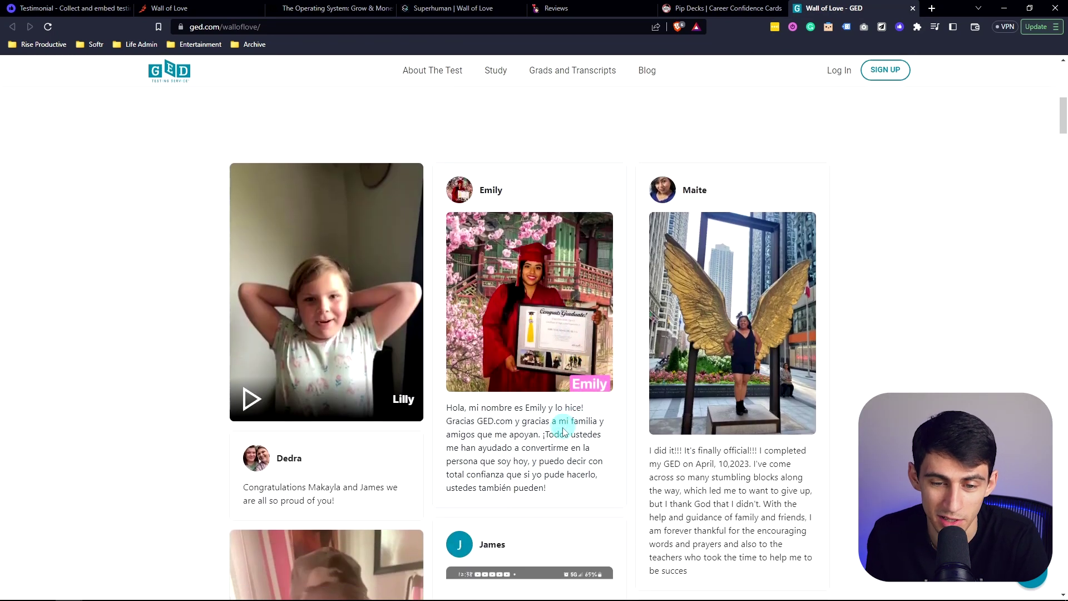
{"action": "scroll", "coordinate": [553, 451], "scroll_direction": "down", "scroll_amount": 6}
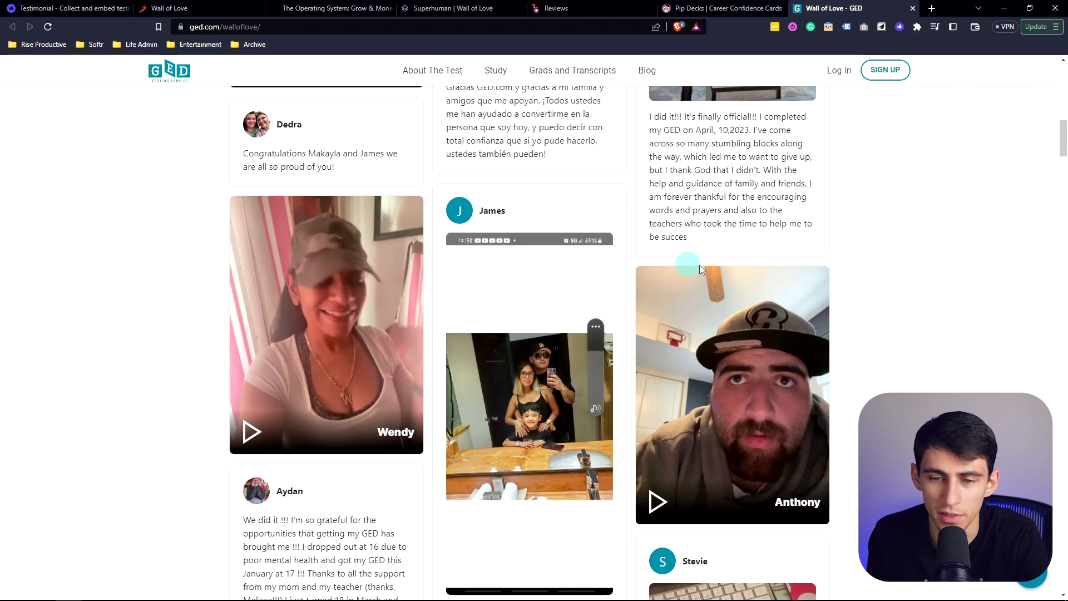
{"action": "scroll", "coordinate": [703, 276], "scroll_direction": "down", "scroll_amount": 5}
{"action": "scroll", "coordinate": [682, 357], "scroll_direction": "down", "scroll_amount": 5}
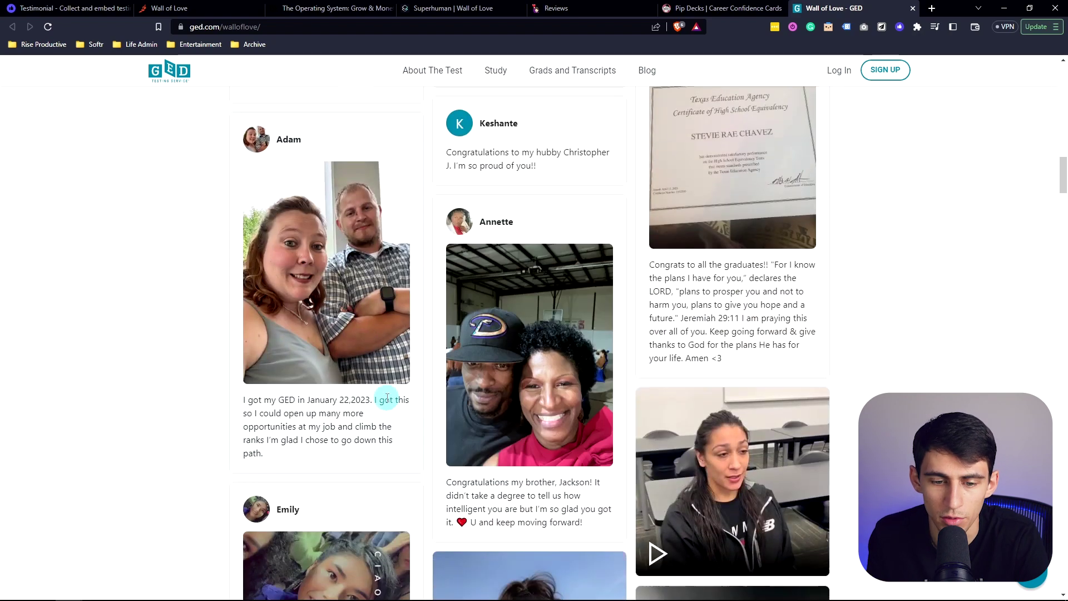
{"action": "scroll", "coordinate": [666, 384], "scroll_direction": "down", "scroll_amount": 8}
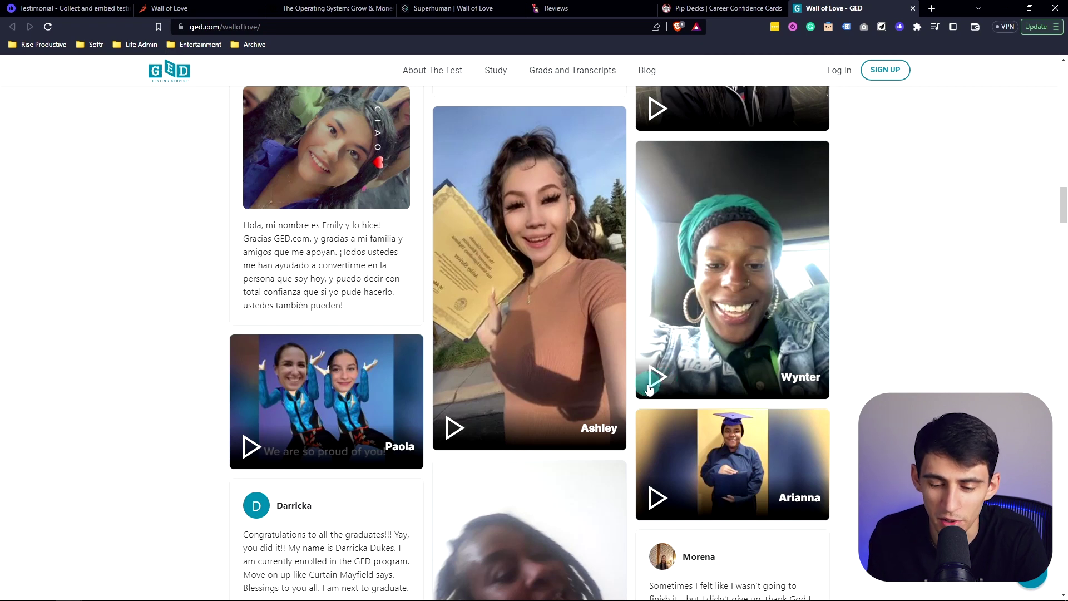
{"action": "scroll", "coordinate": [649, 388], "scroll_direction": "down", "scroll_amount": 1}
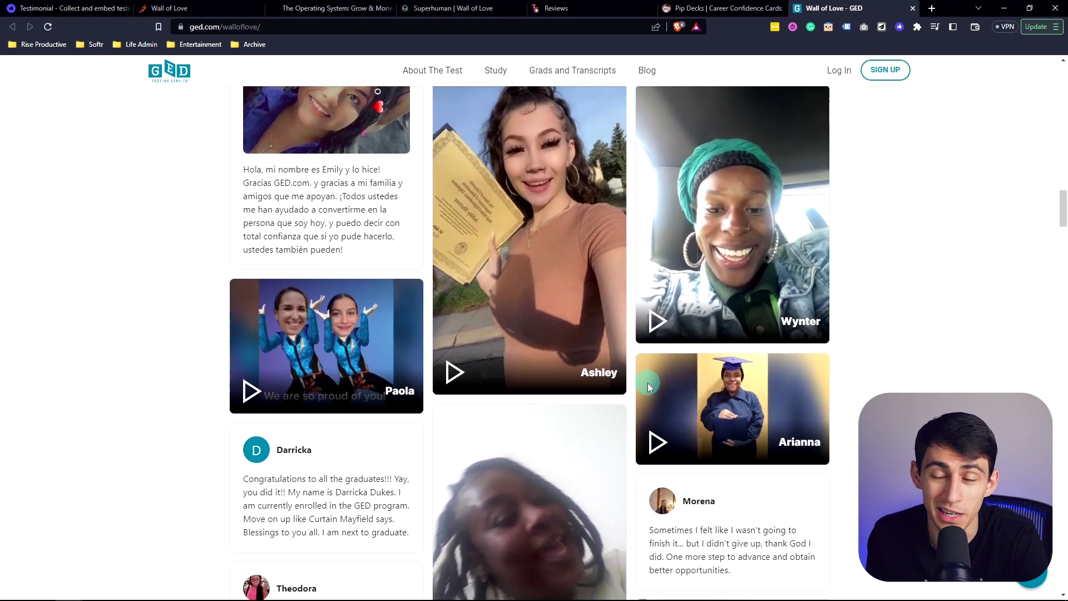